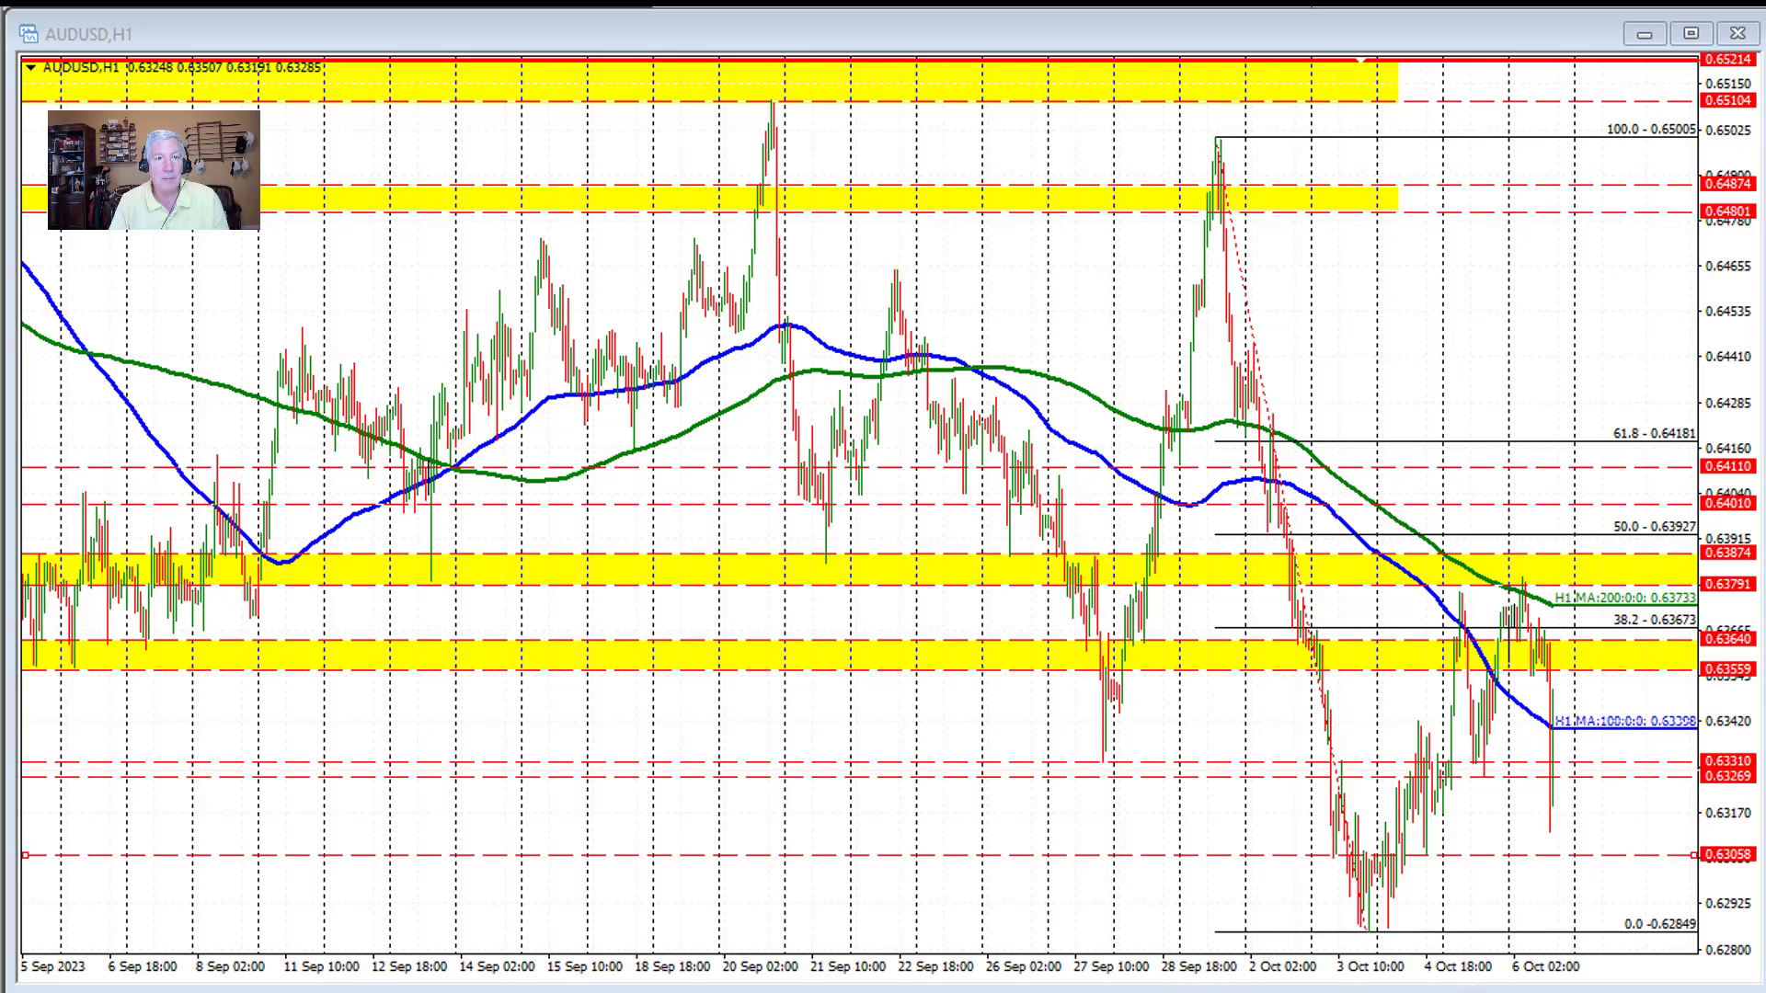
Step: Cycle from the AUDUSD,H1 chart window to the EURUSD,H1 chart with Ctrl+Tab
key(ctrl+Tab)
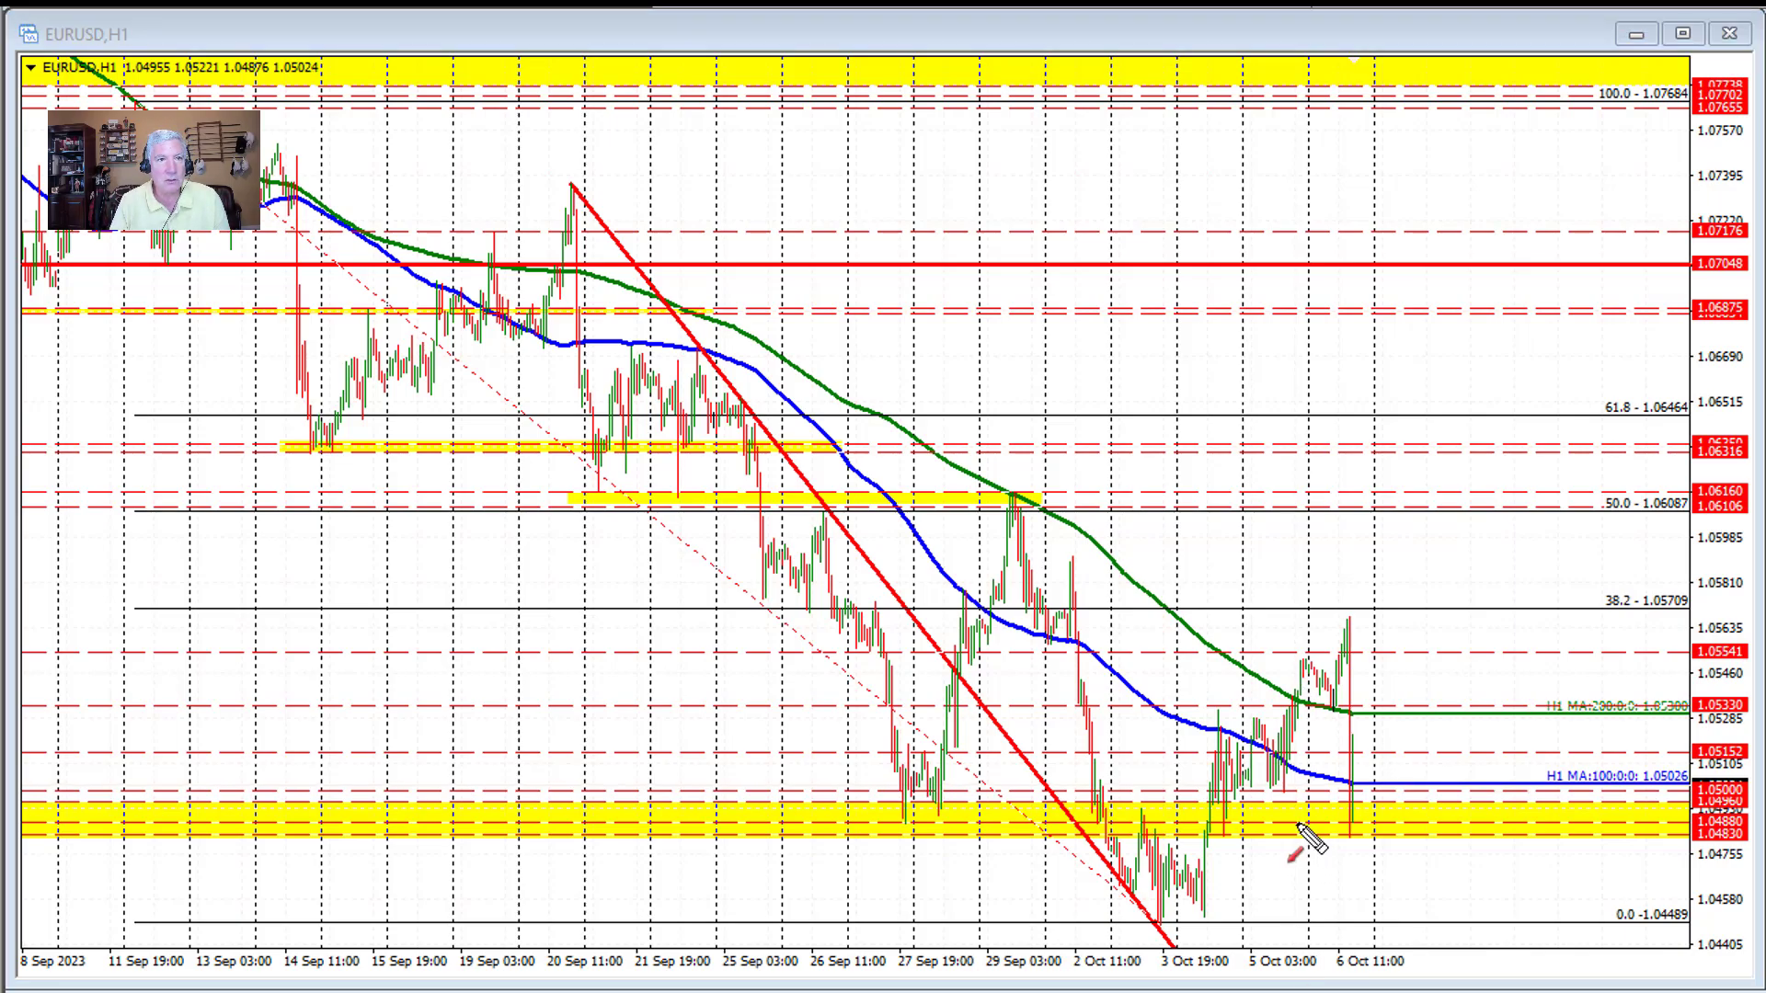
drag(1414, 867, 1349, 838)
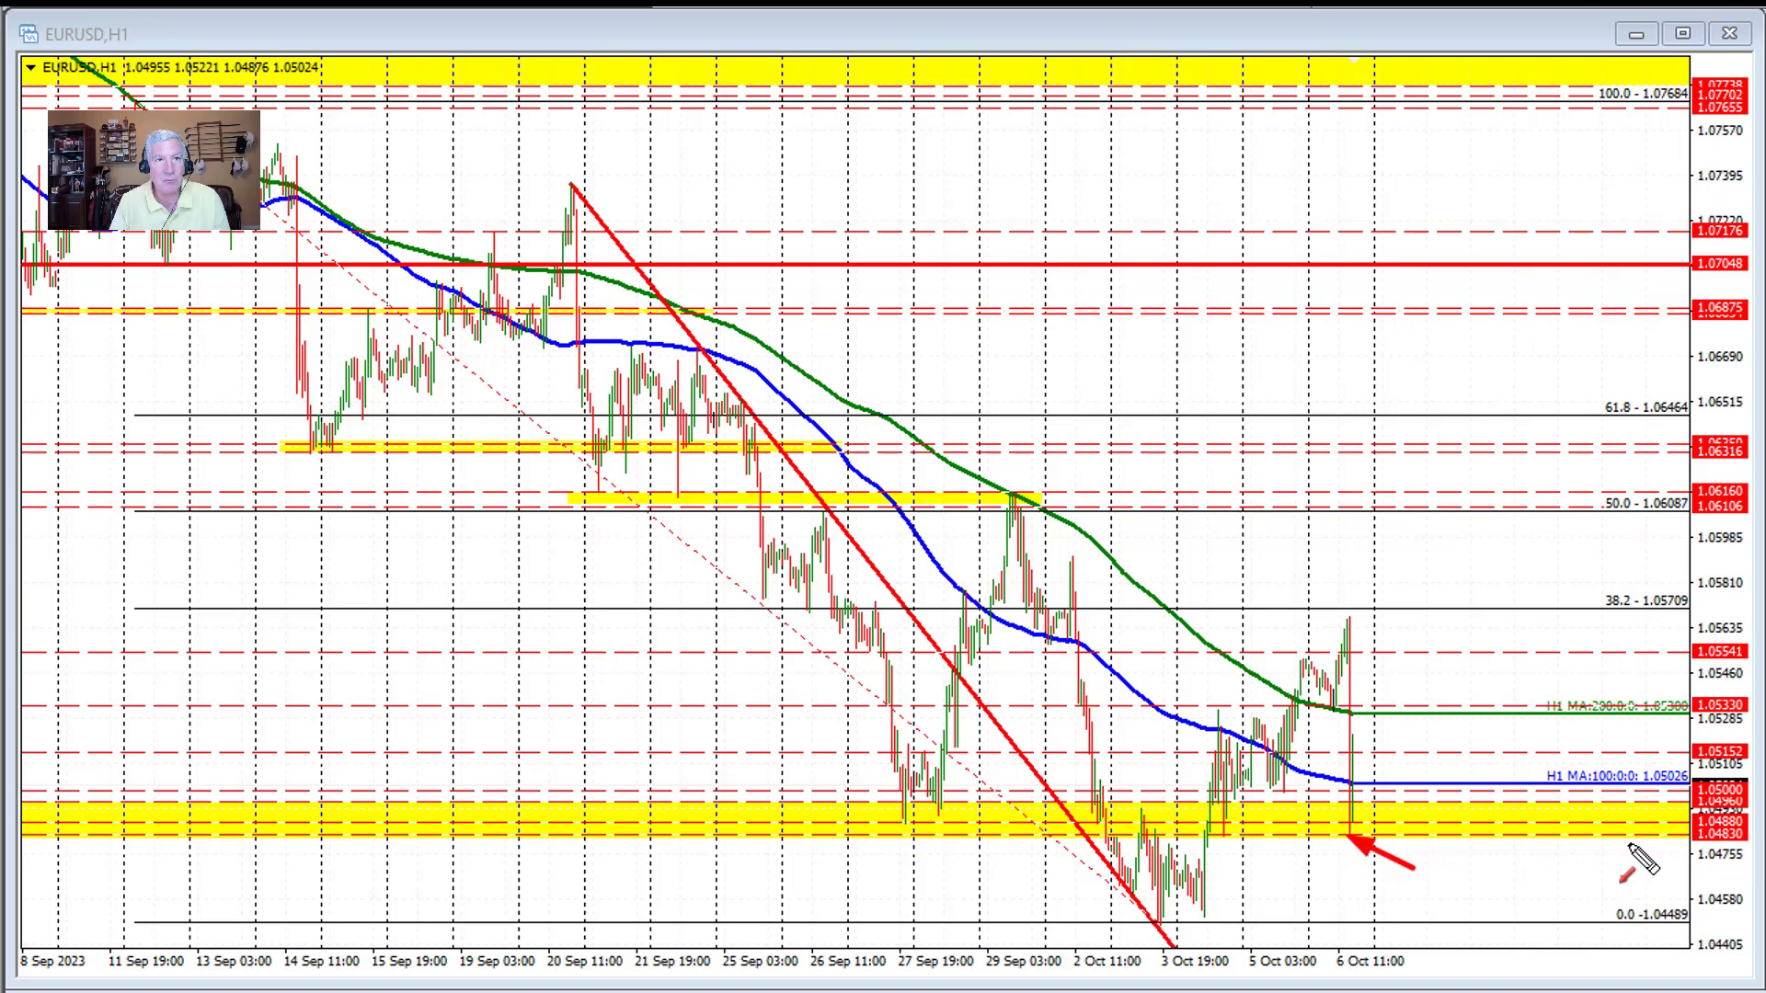
mouse_move(905, 876)
mouse_down()
mouse_move(901, 830)
mouse_move(935, 826)
mouse_up()
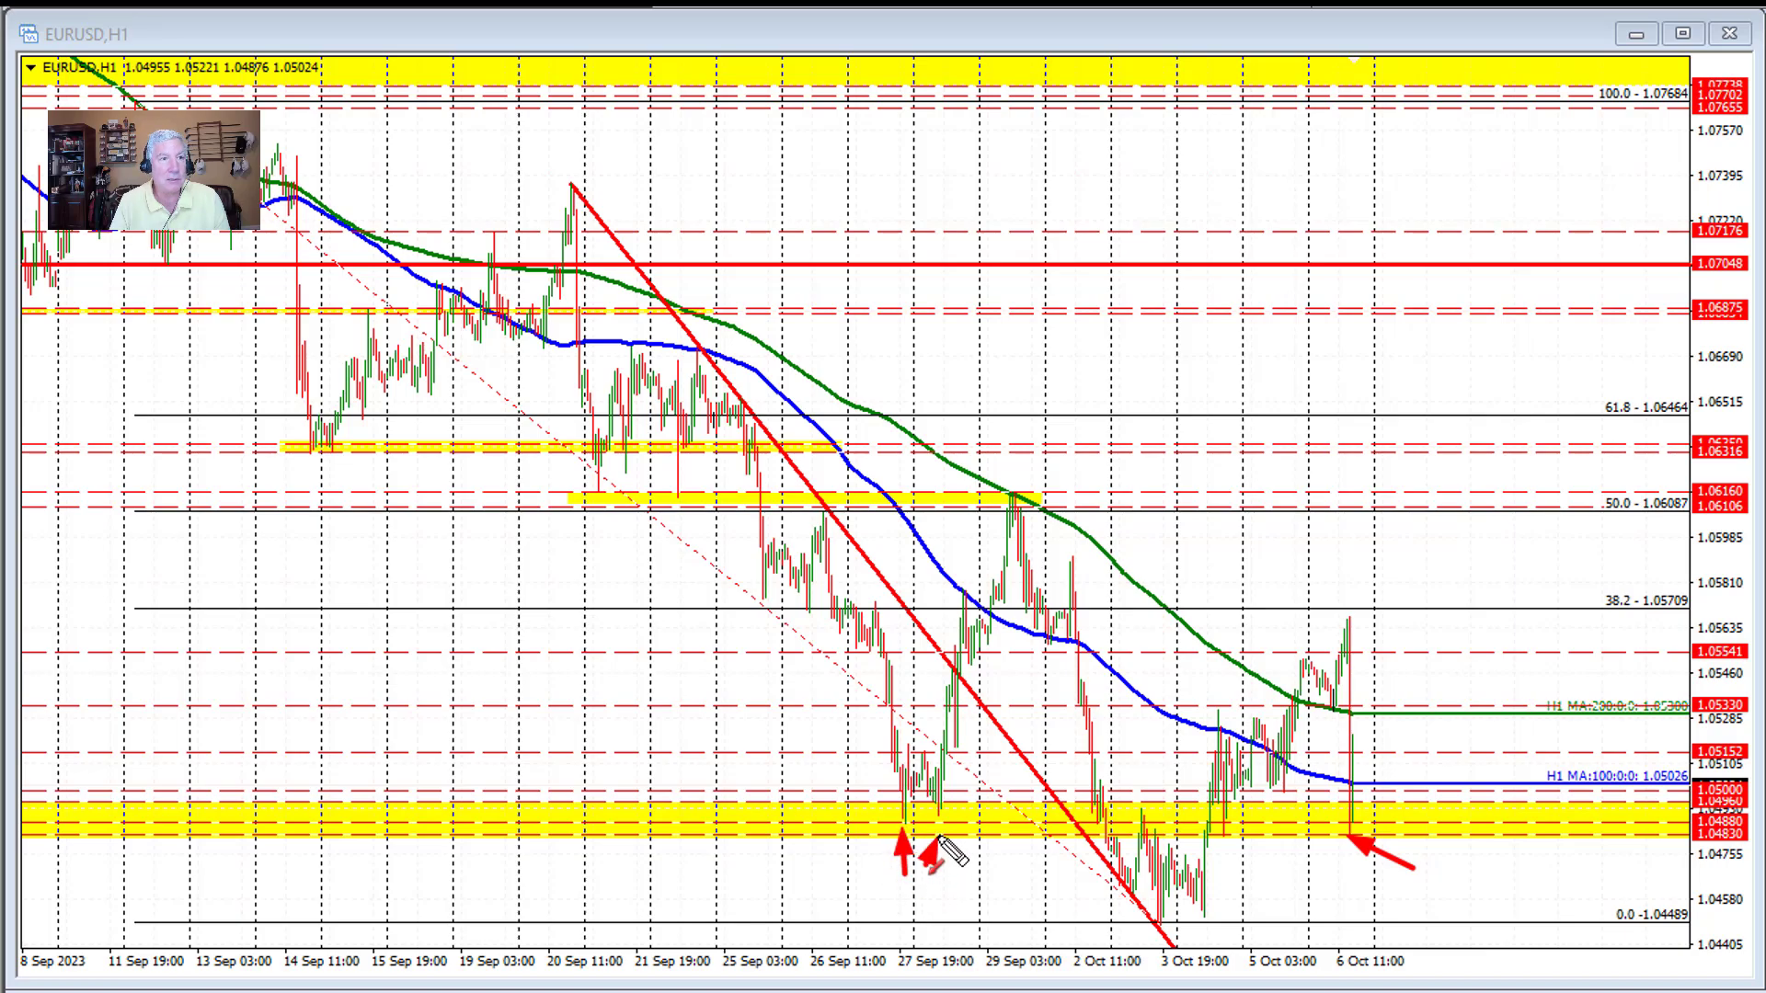
mouse_move(1087, 864)
mouse_down()
mouse_move(1143, 802)
mouse_move(1161, 821)
mouse_up()
mouse_move(1188, 895)
mouse_down()
mouse_move(1209, 833)
mouse_move(1229, 839)
mouse_up()
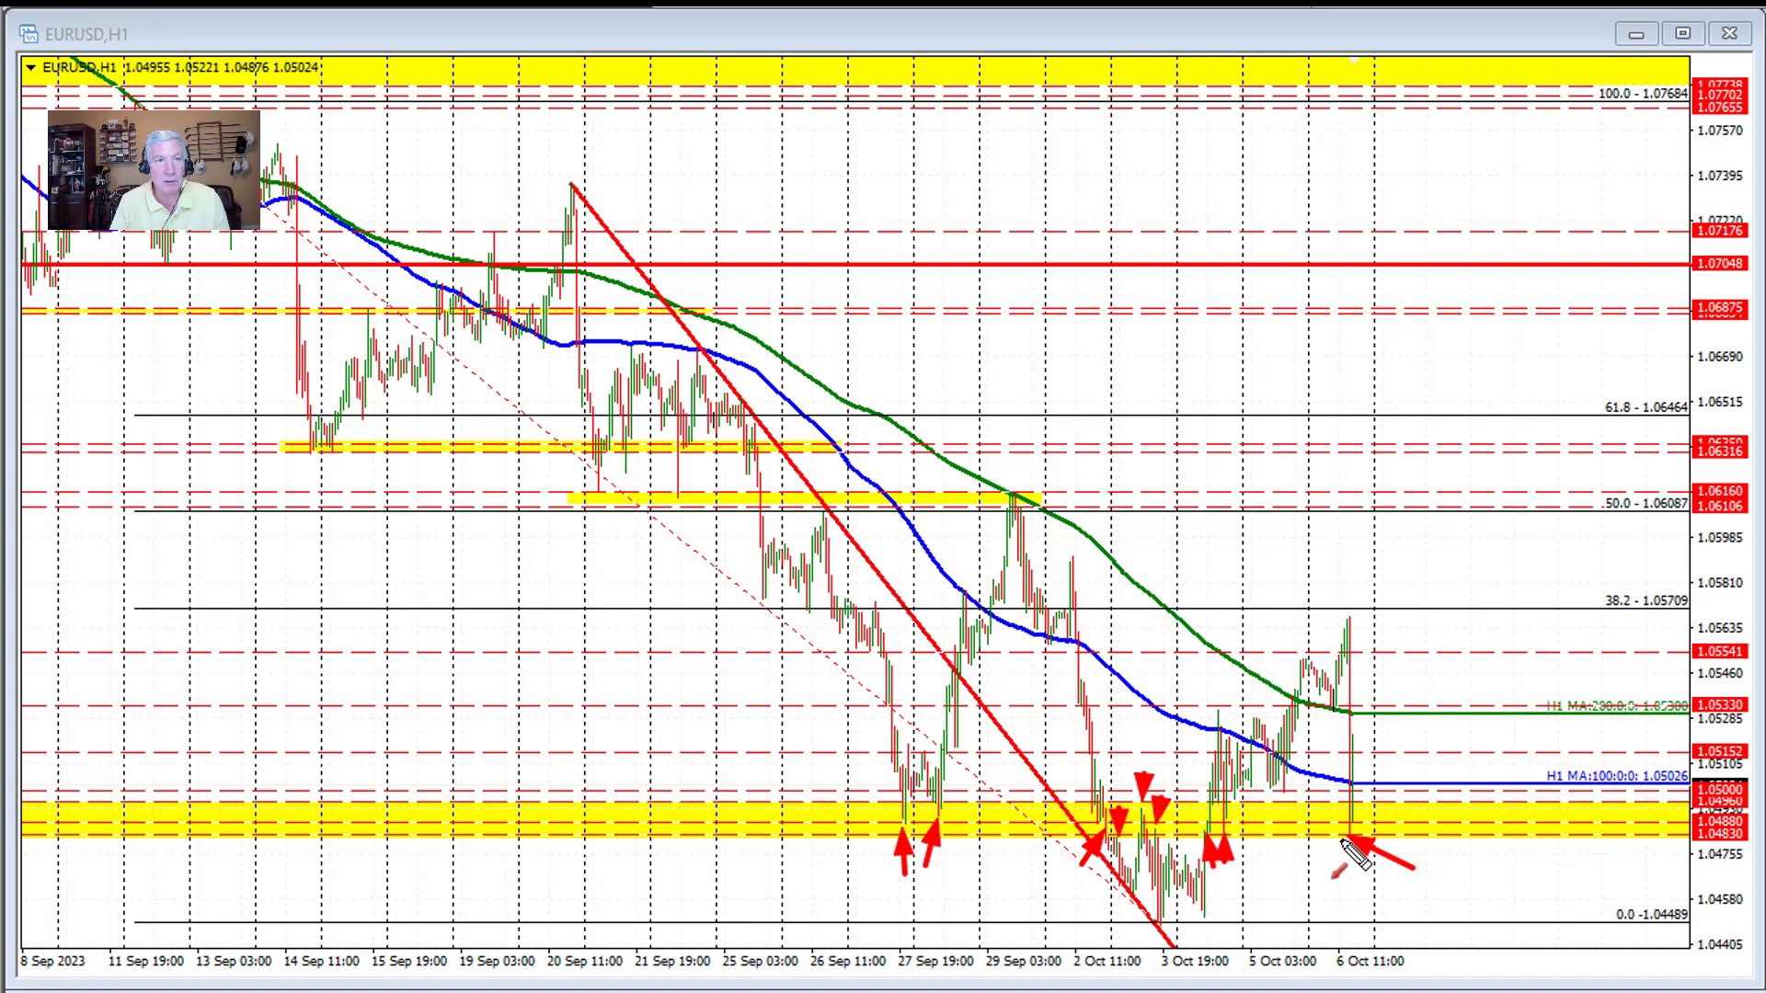
drag(1299, 890, 1311, 881)
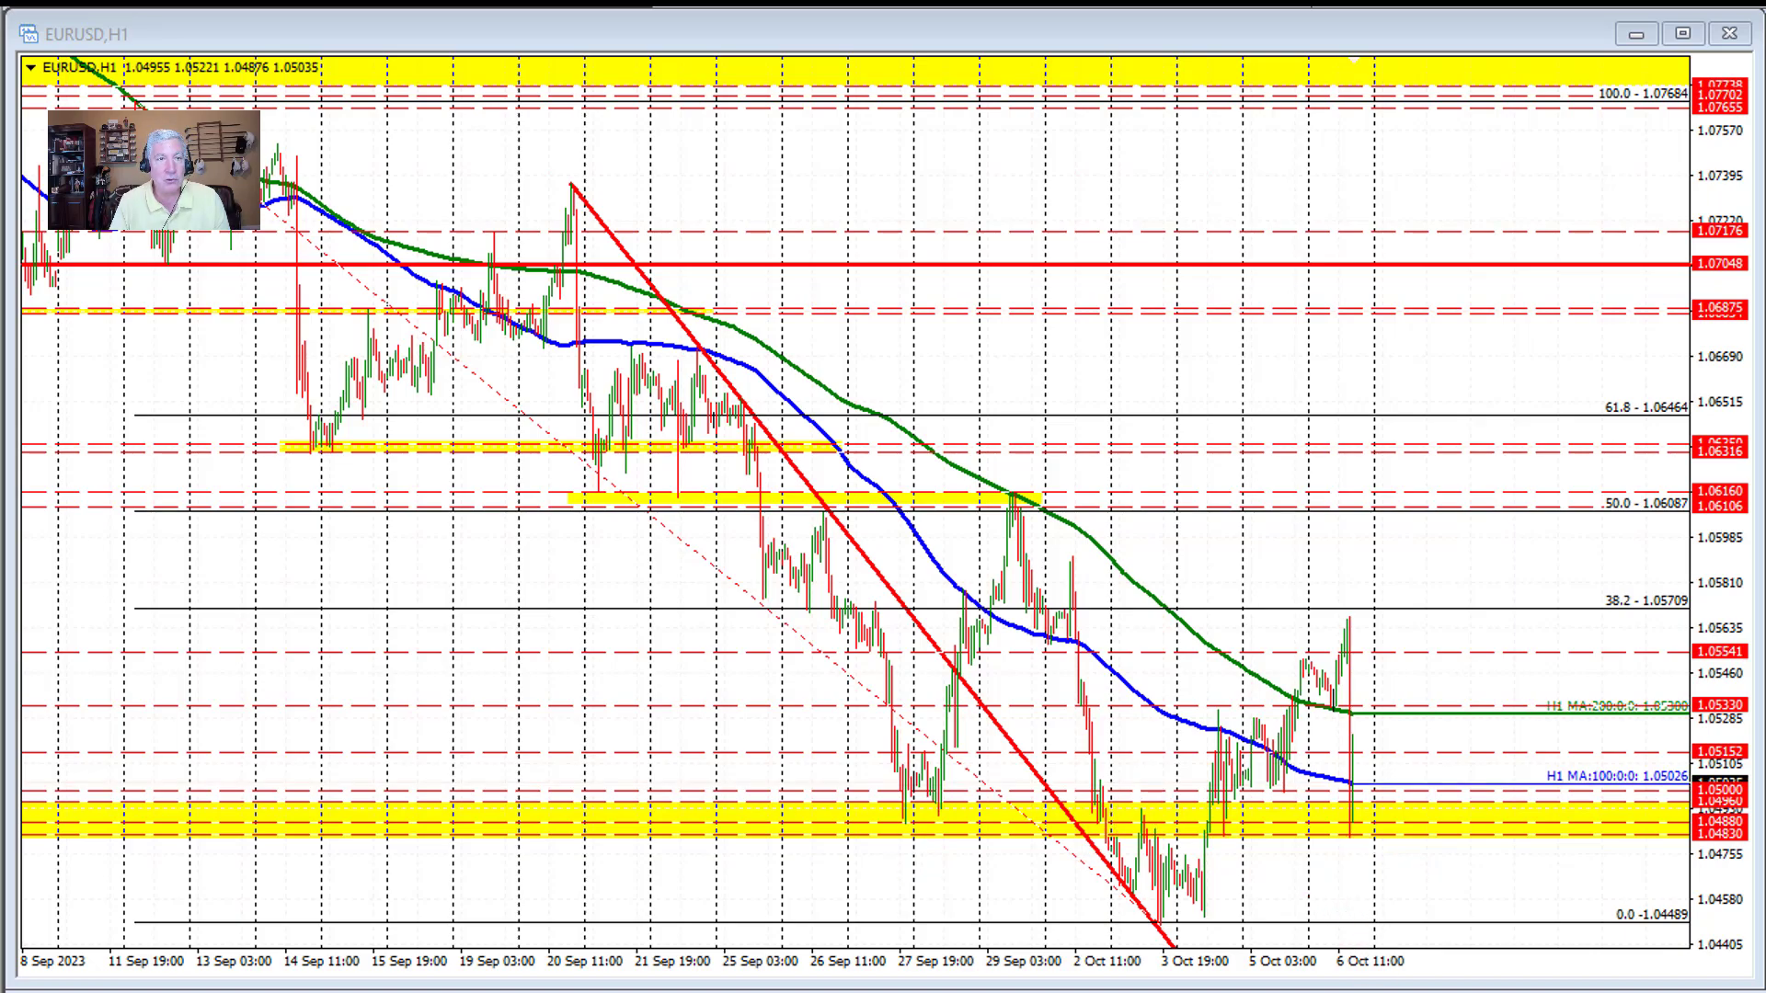
key(ctrl+Tab)
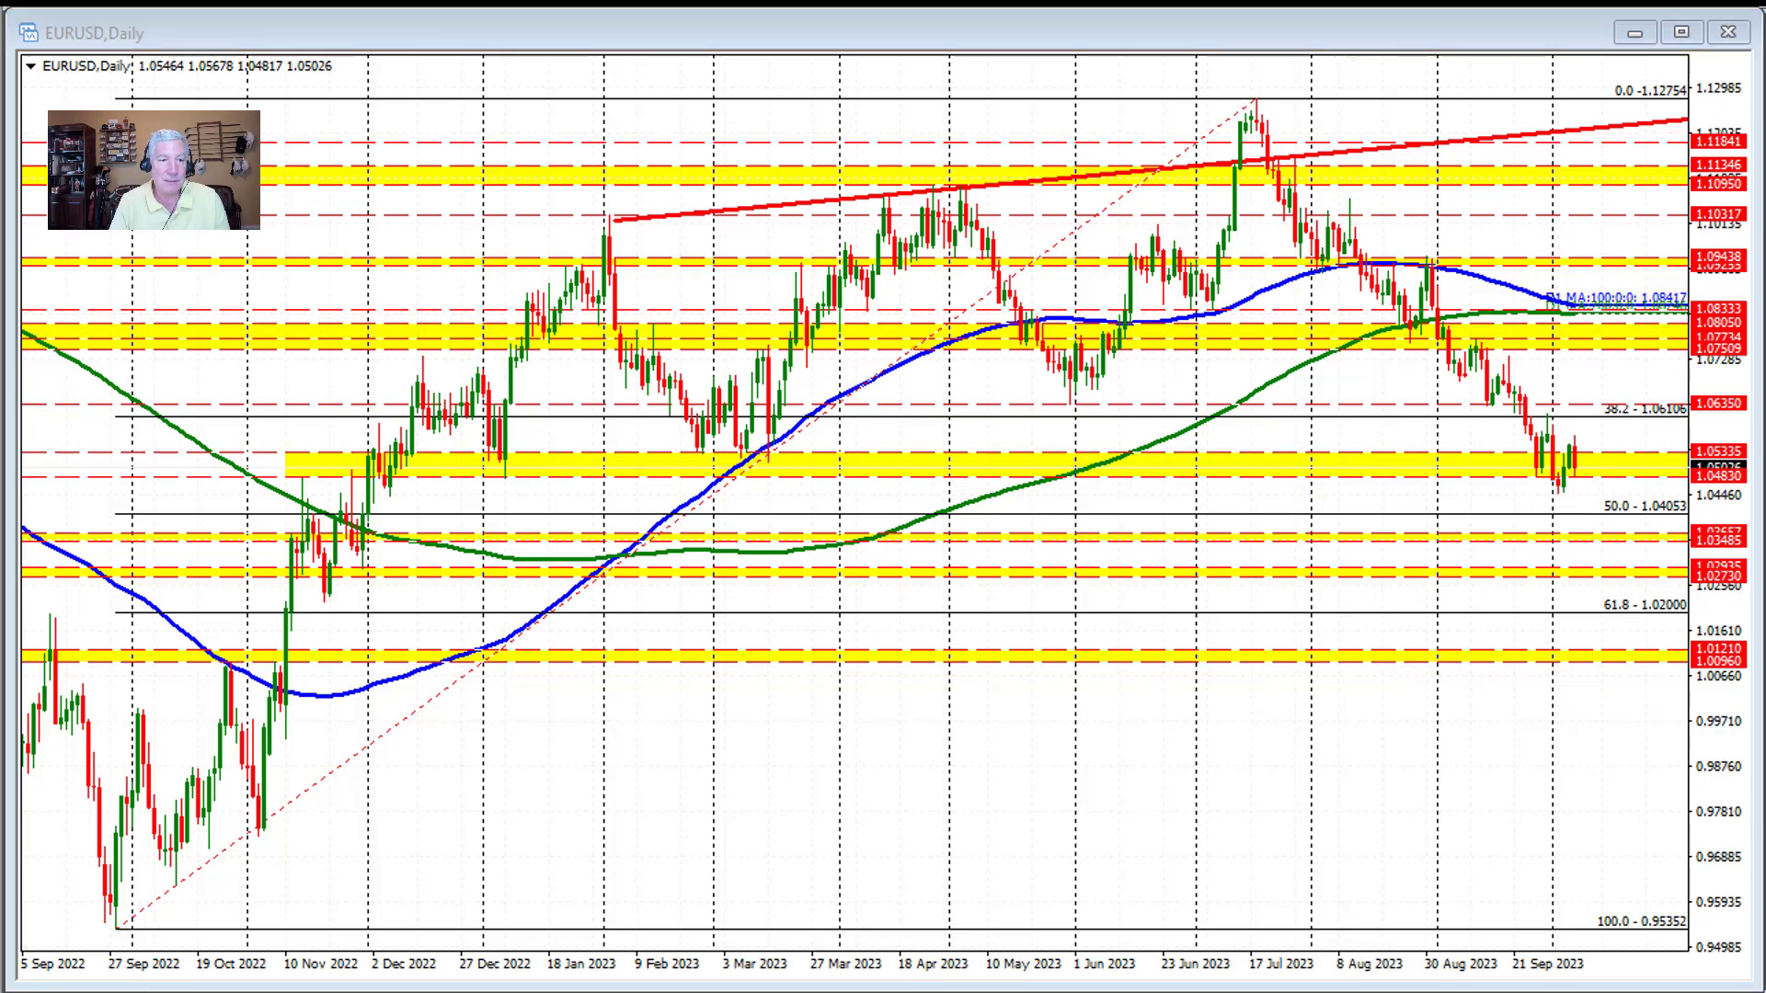
drag(304, 441, 303, 470)
drag(344, 410, 346, 468)
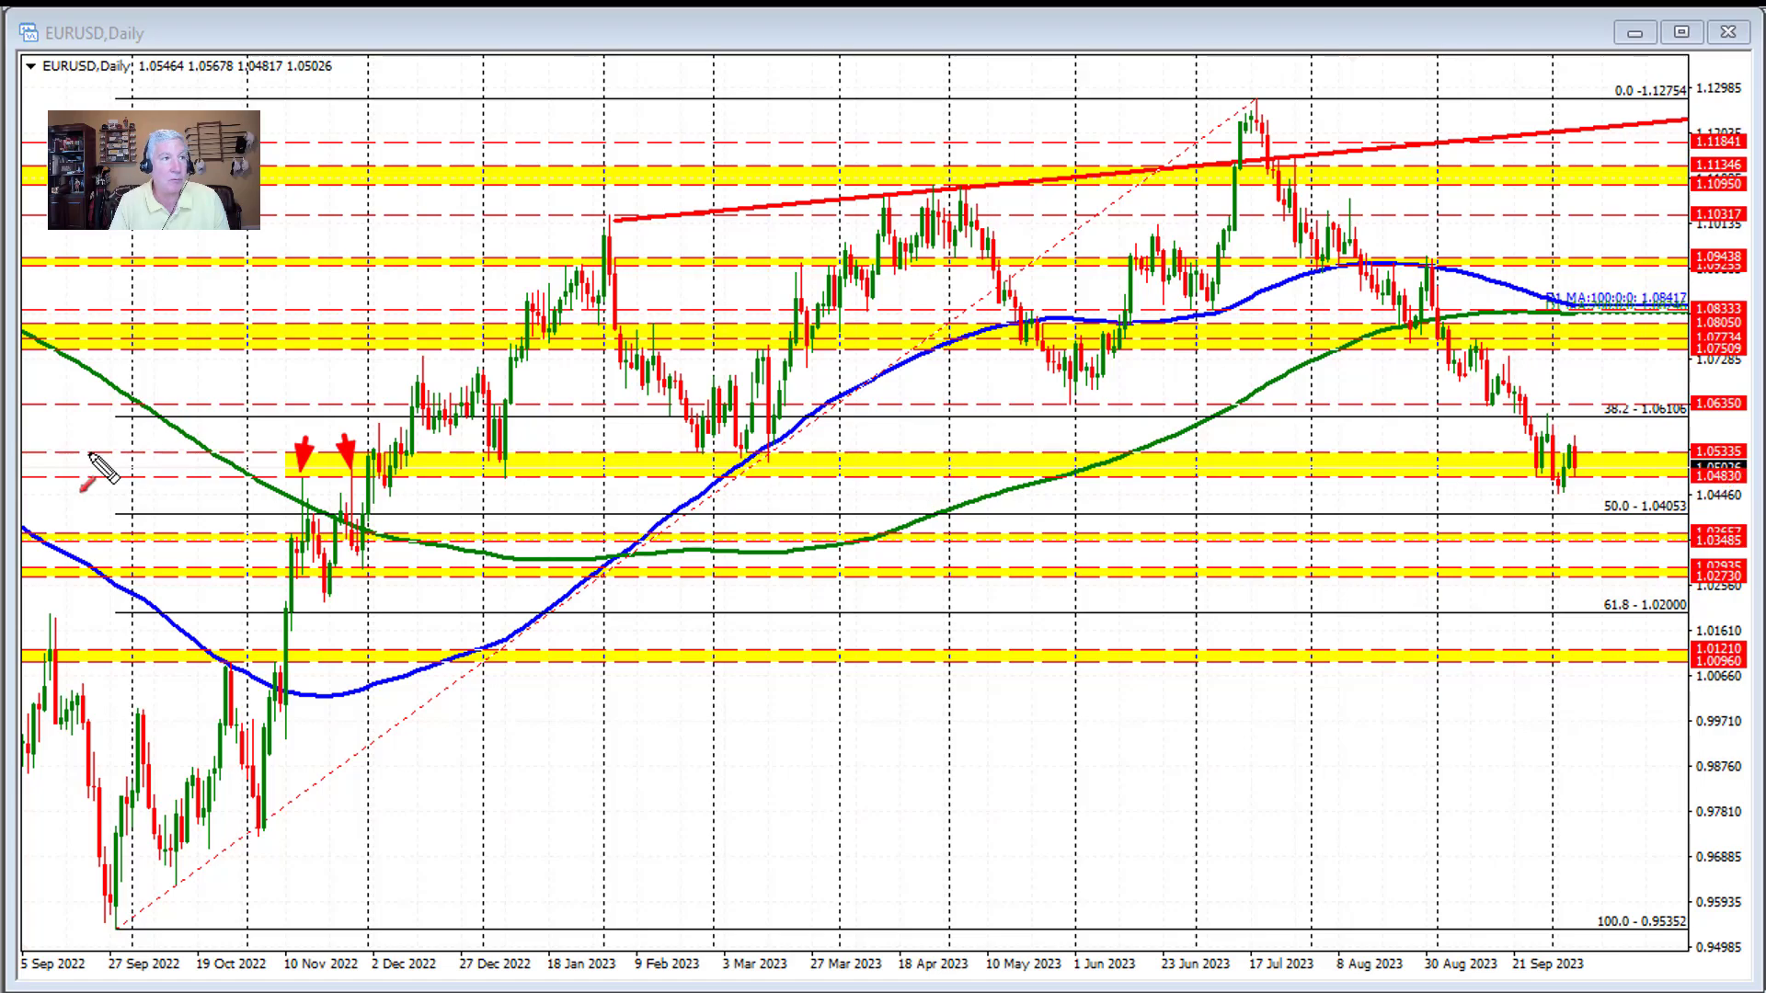
mouse_move(402, 504)
mouse_down()
mouse_move(403, 469)
mouse_move(503, 473)
mouse_up()
mouse_move(694, 504)
mouse_down()
mouse_move(701, 465)
mouse_move(786, 474)
mouse_move(1172, 177)
mouse_move(976, 213)
mouse_up()
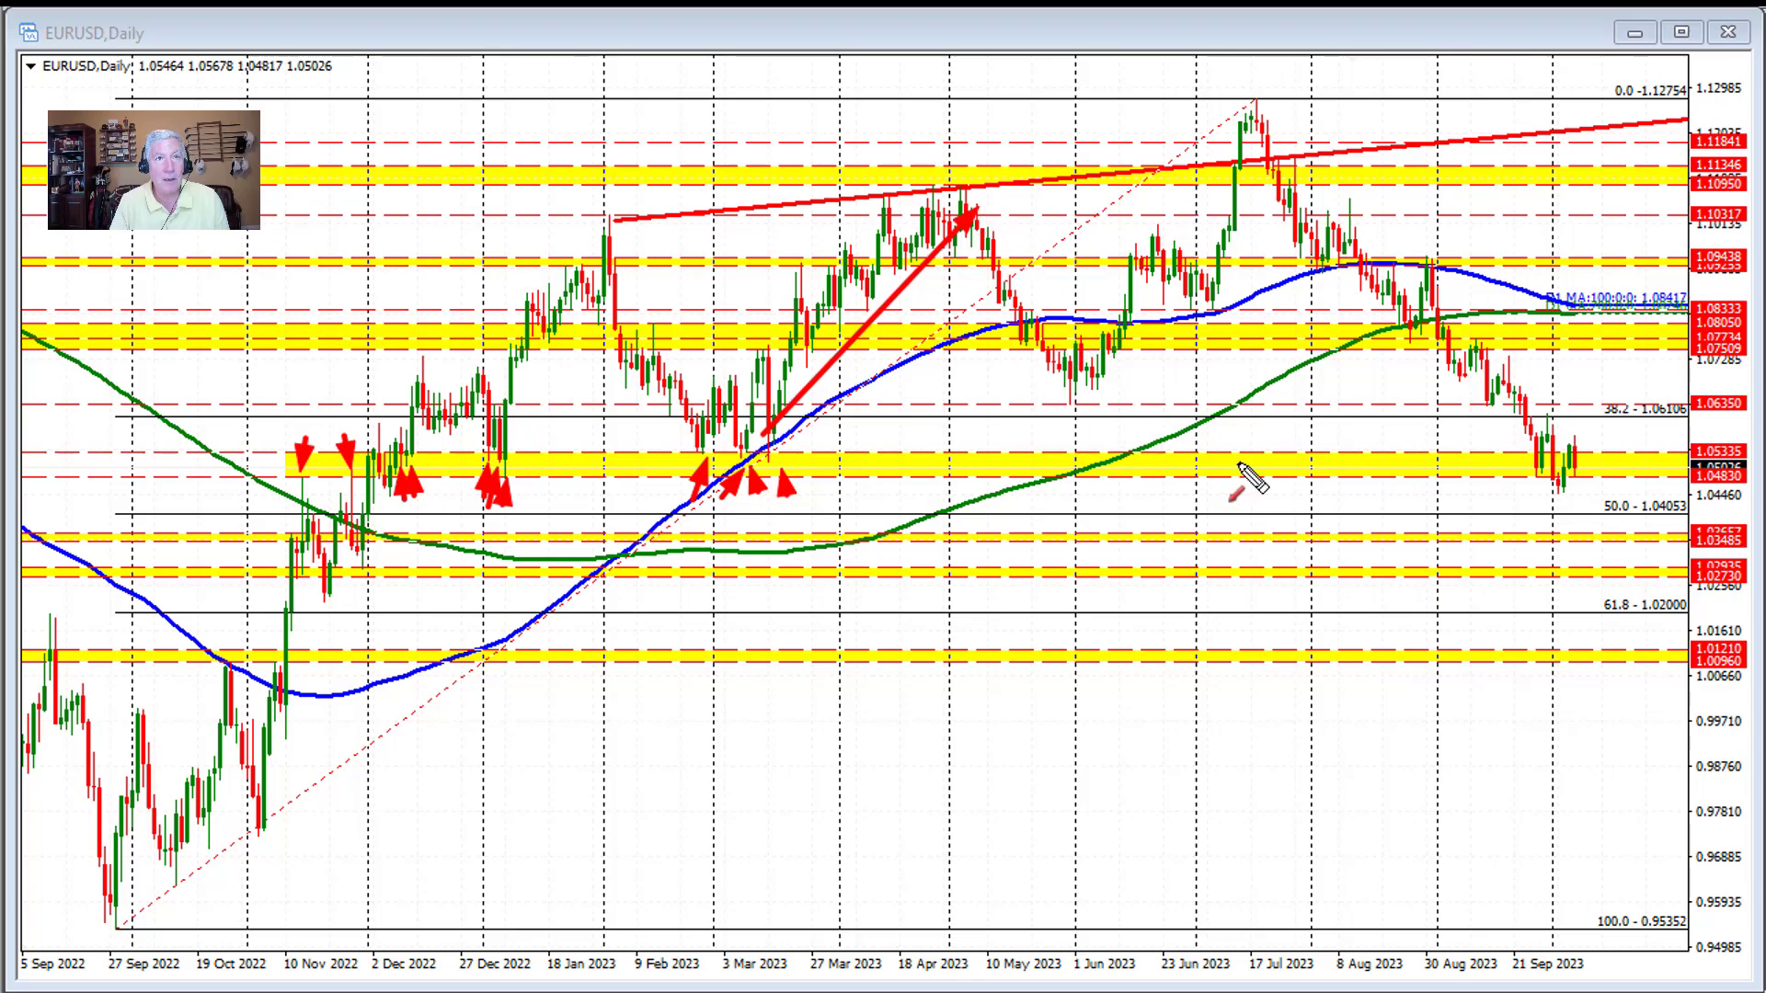
drag(1533, 524, 1542, 416)
drag(1553, 533, 1563, 487)
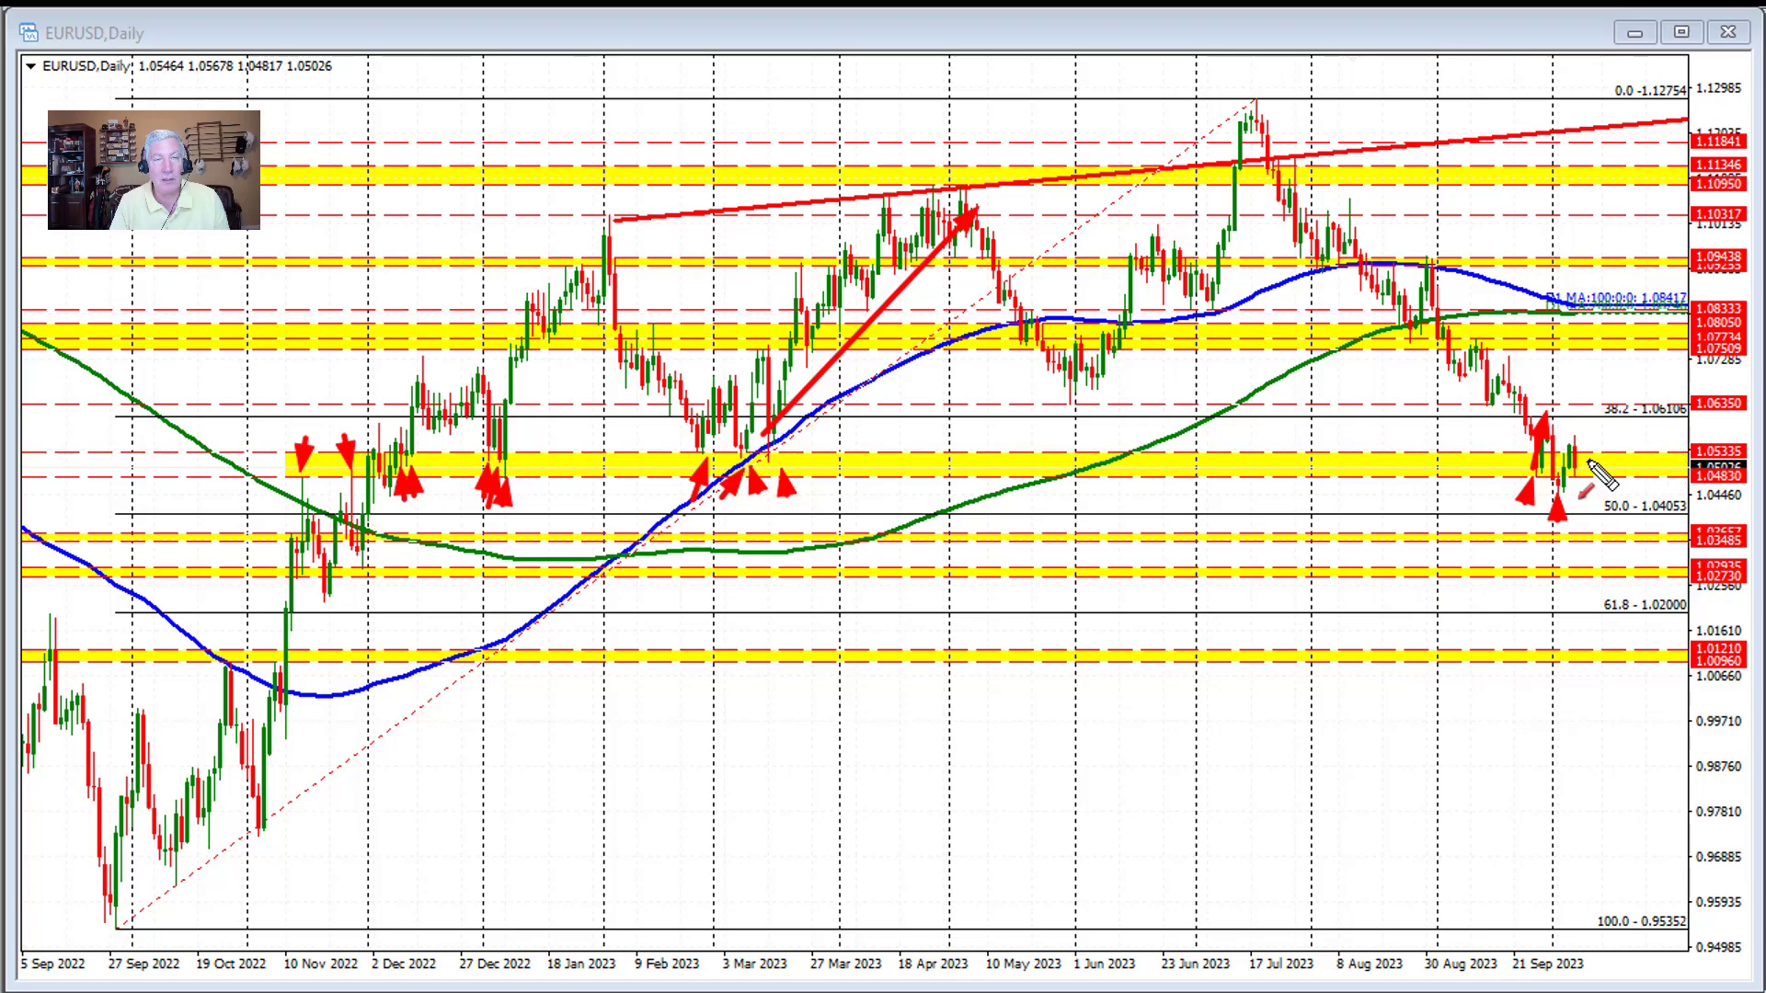
click(1578, 492)
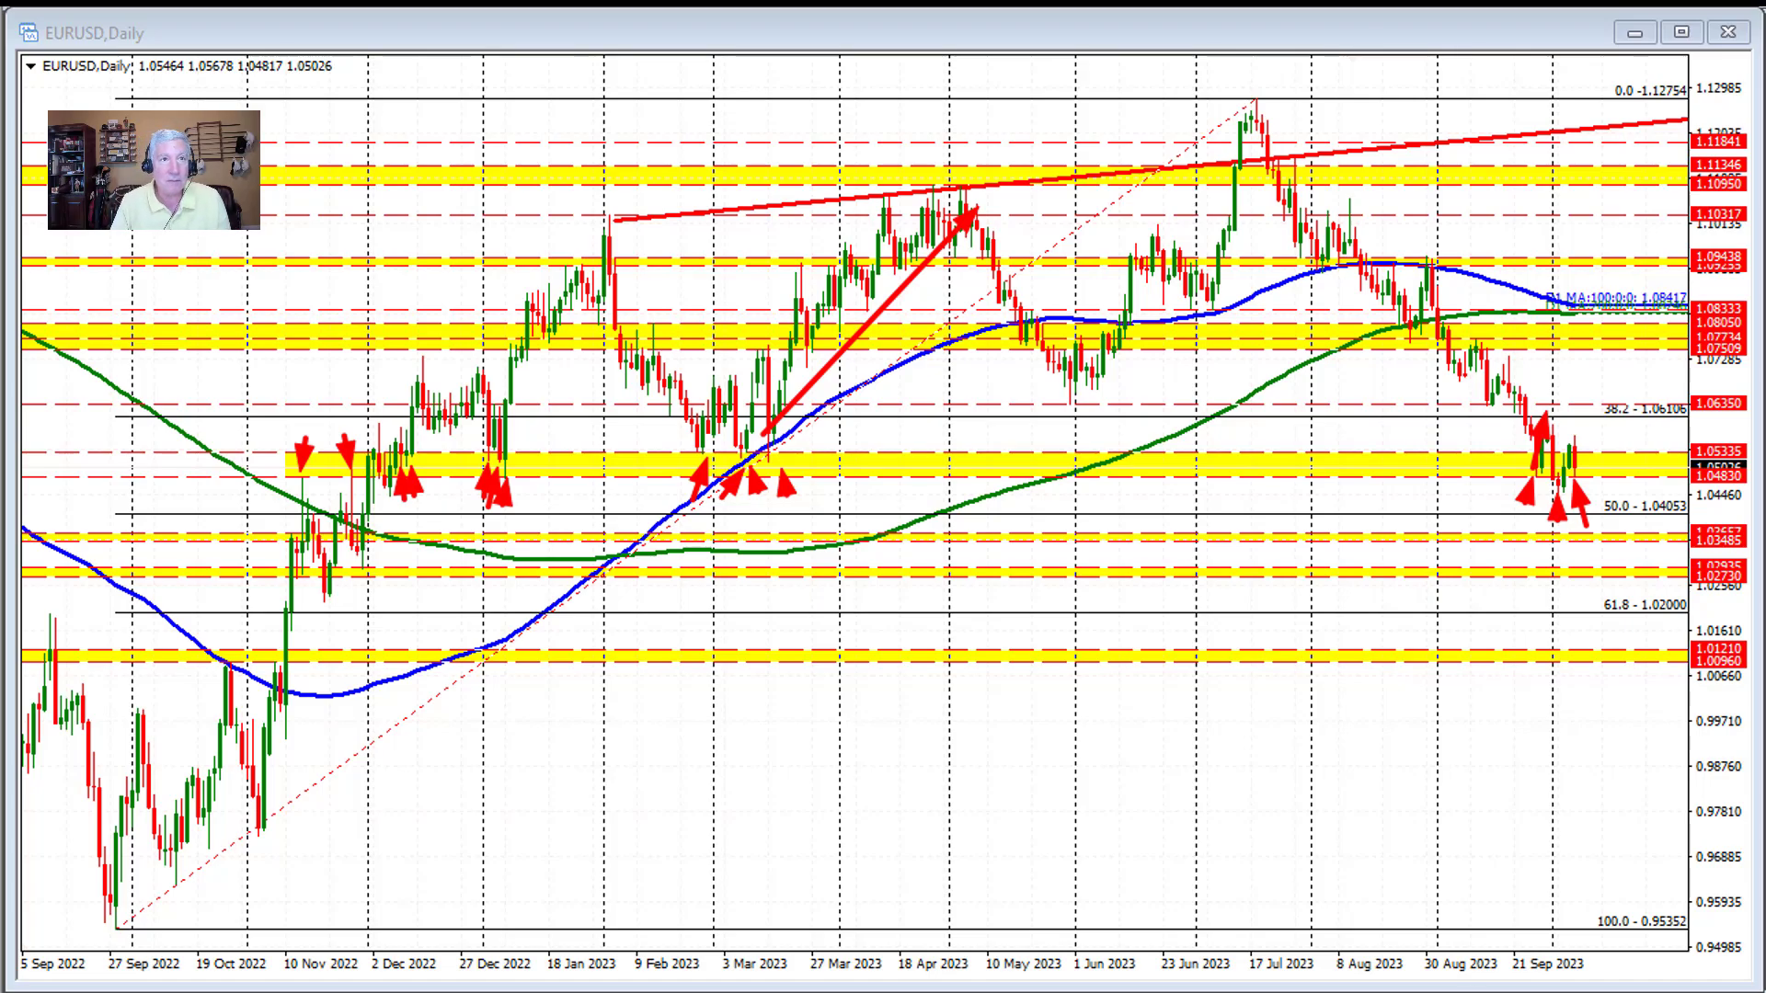
mouse_move(1628, 501)
mouse_down()
mouse_move(1605, 550)
mouse_move(1616, 521)
mouse_up()
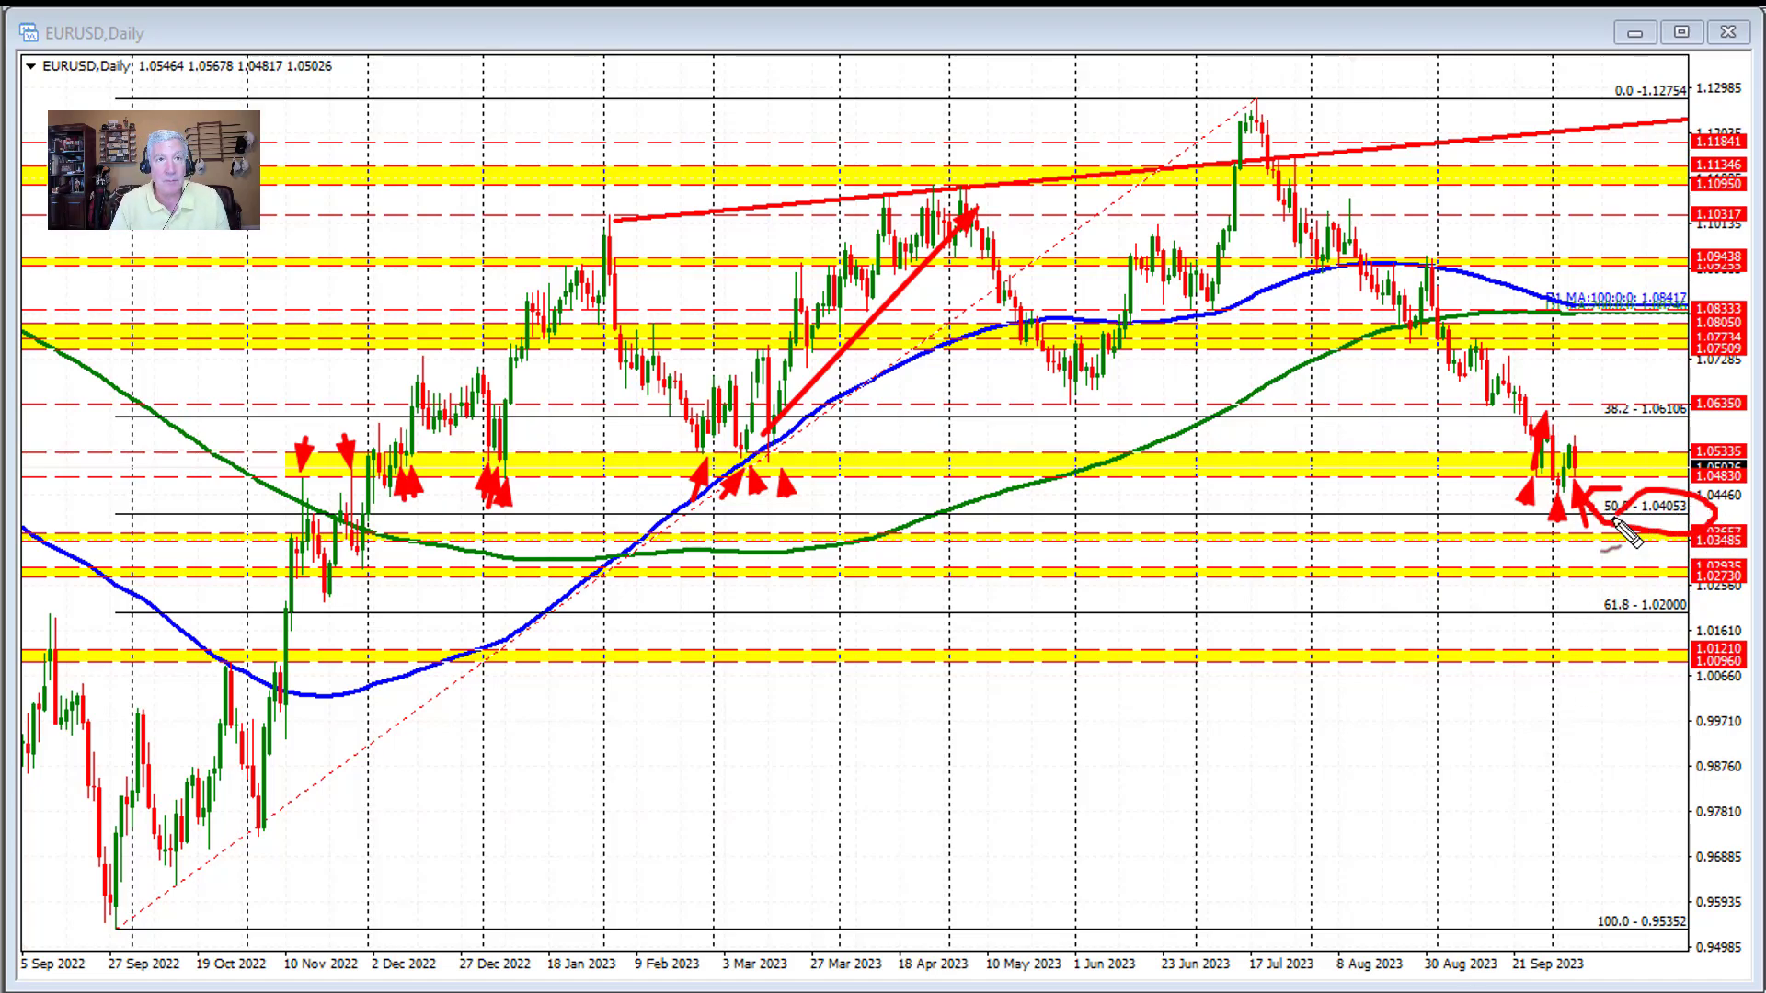
mouse_move(124, 906)
mouse_down()
mouse_move(104, 923)
mouse_move(147, 910)
mouse_move(115, 898)
mouse_up()
mouse_move(1206, 119)
mouse_down()
mouse_move(1340, 119)
mouse_move(1228, 136)
mouse_up()
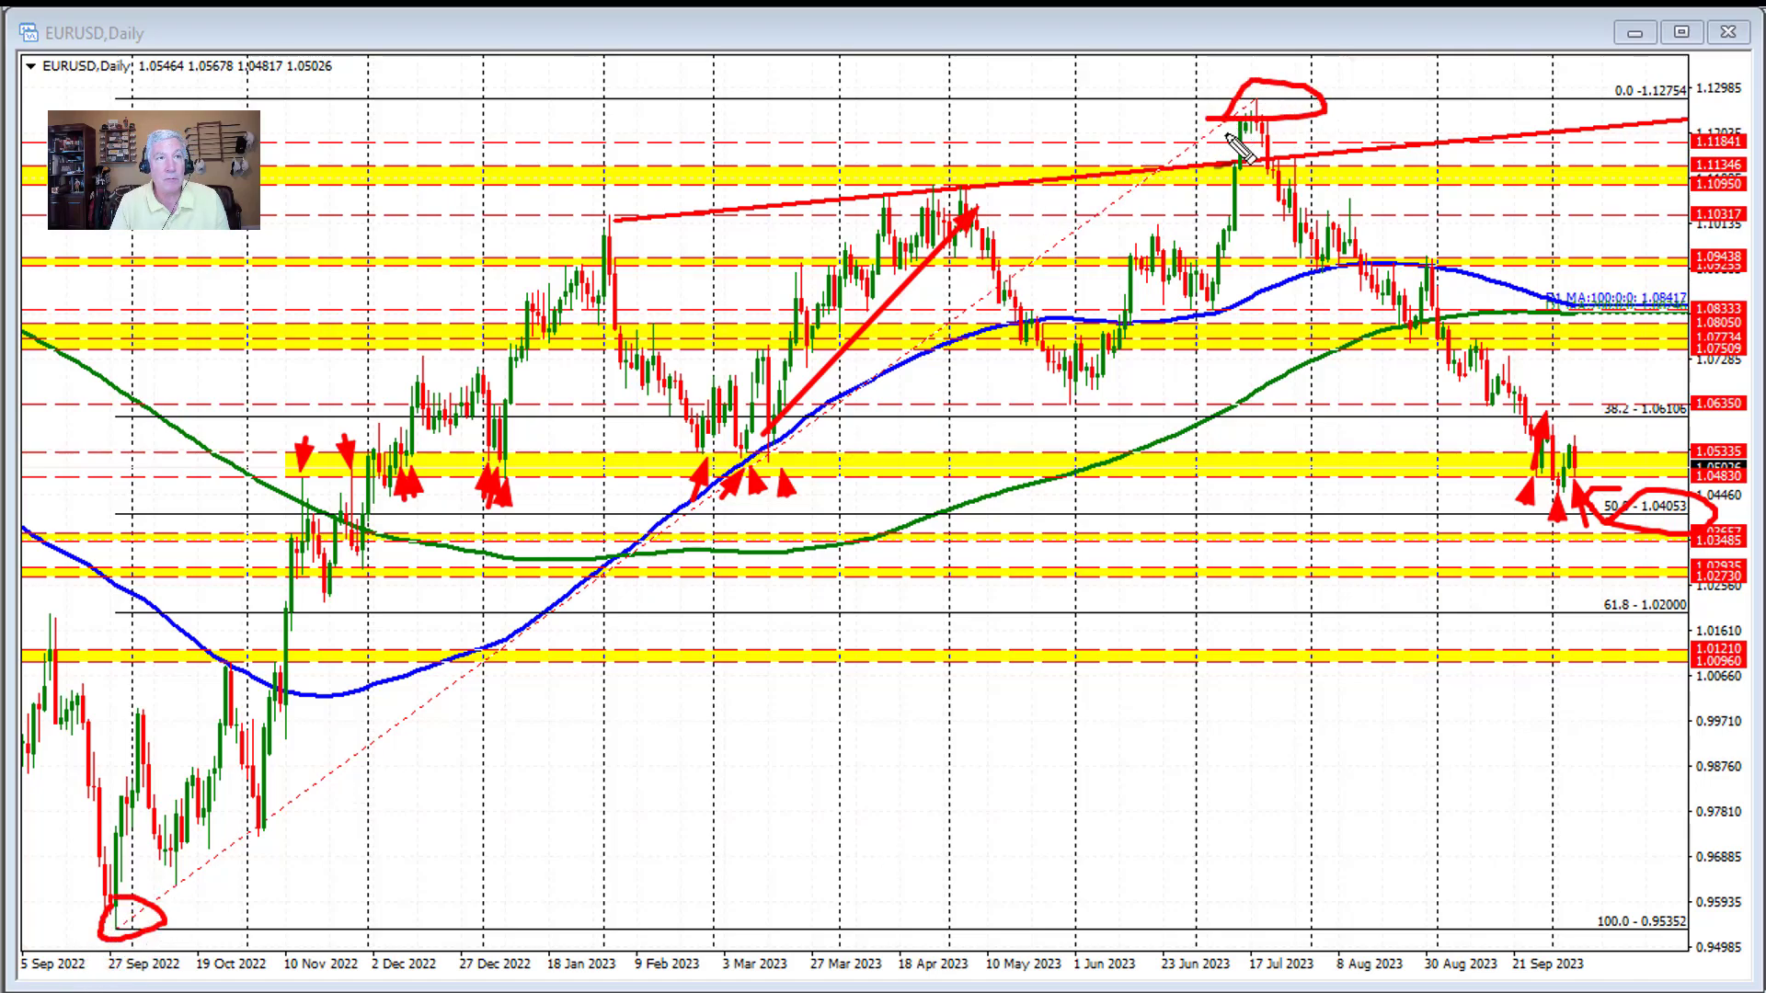
key(Escape)
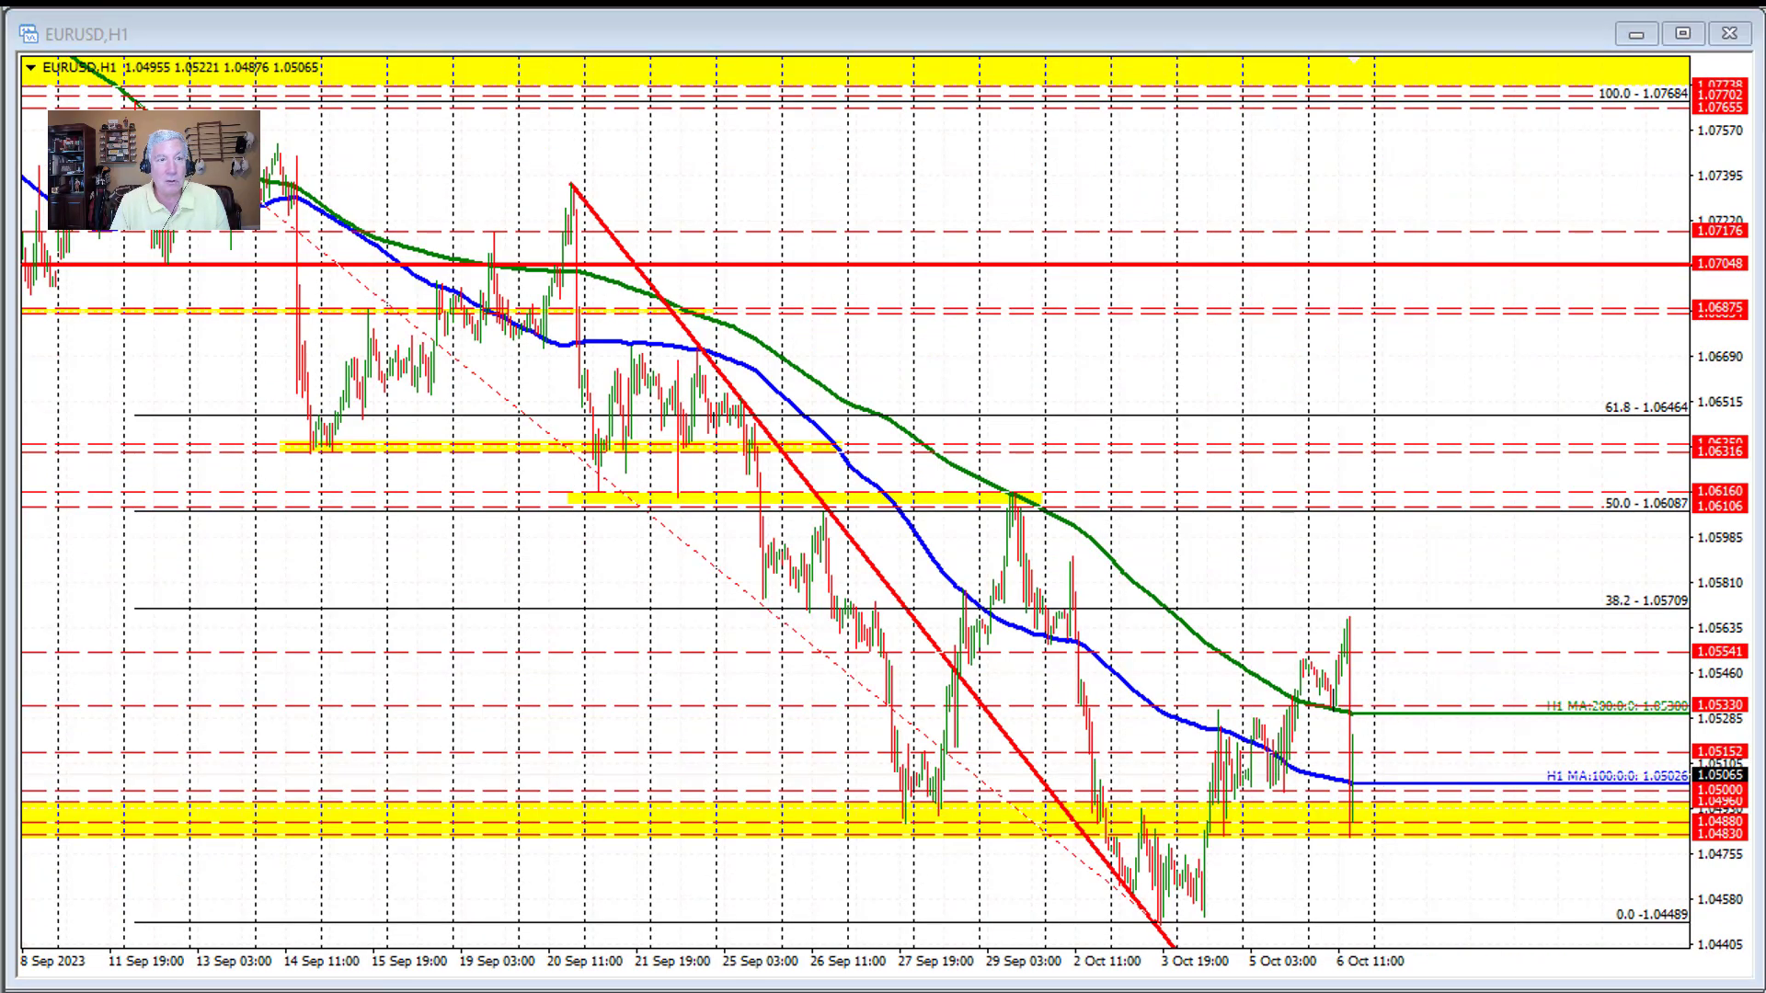
mouse_move(1395, 672)
mouse_down()
mouse_move(1350, 710)
mouse_move(1378, 714)
mouse_up()
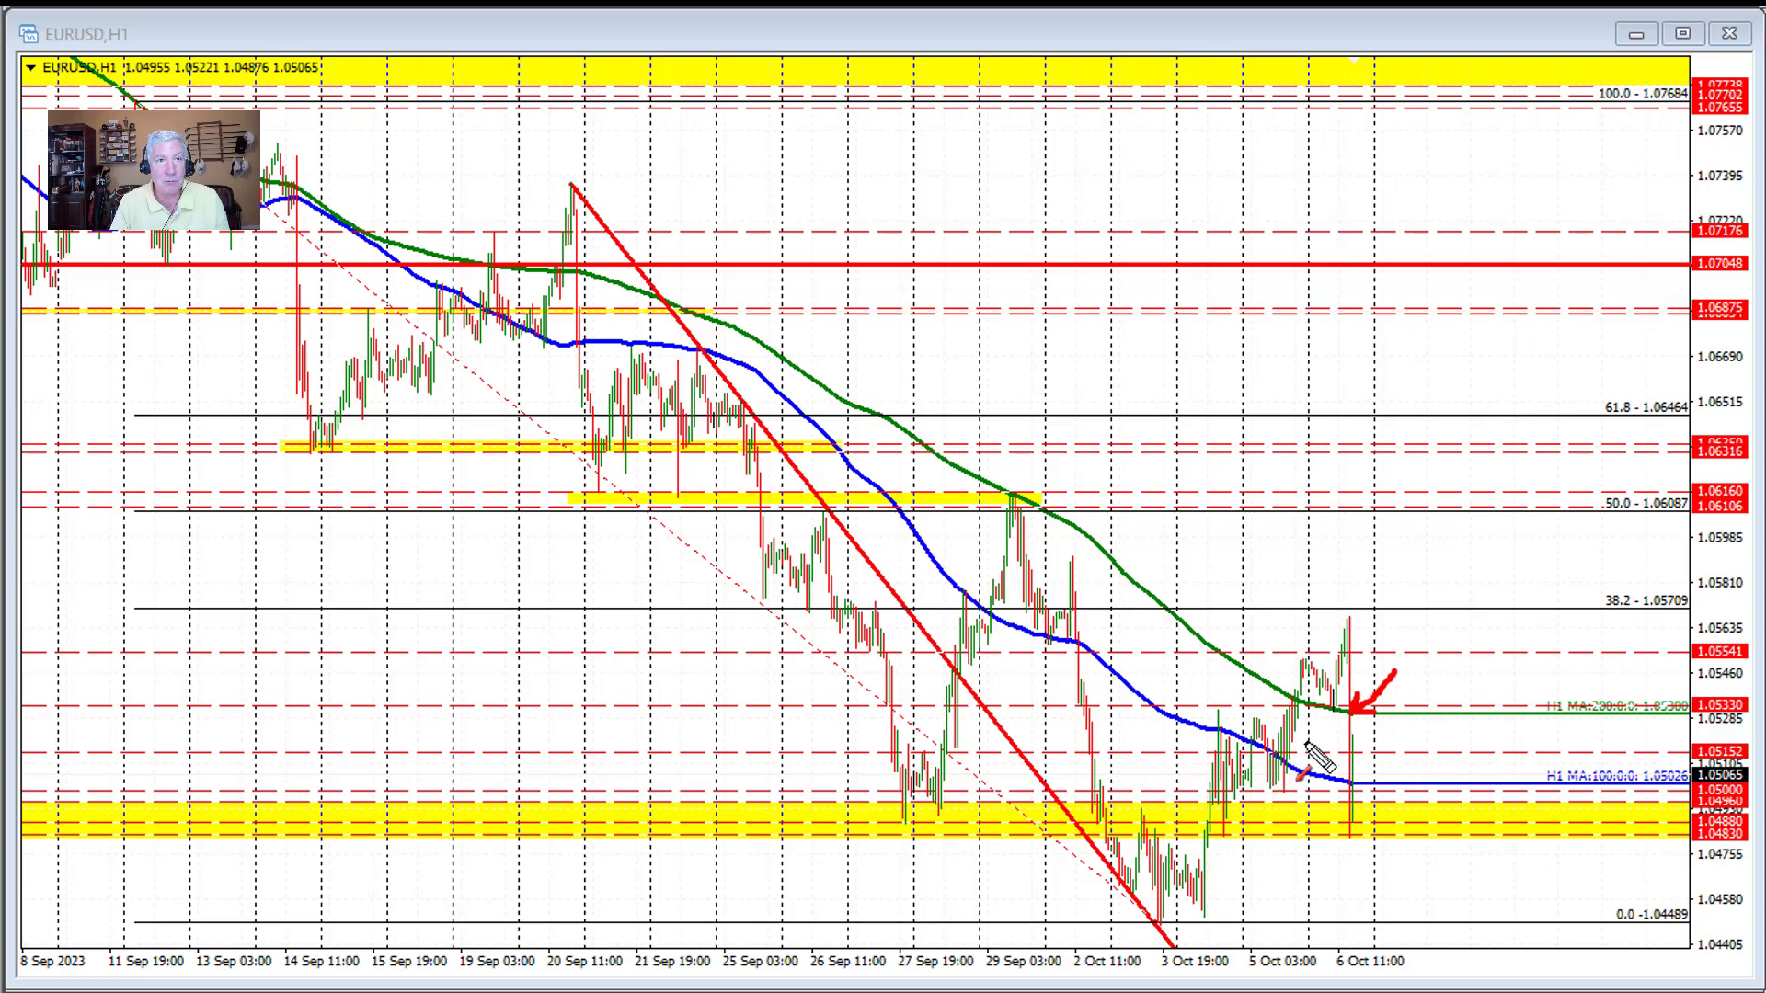
drag(1320, 752, 1345, 615)
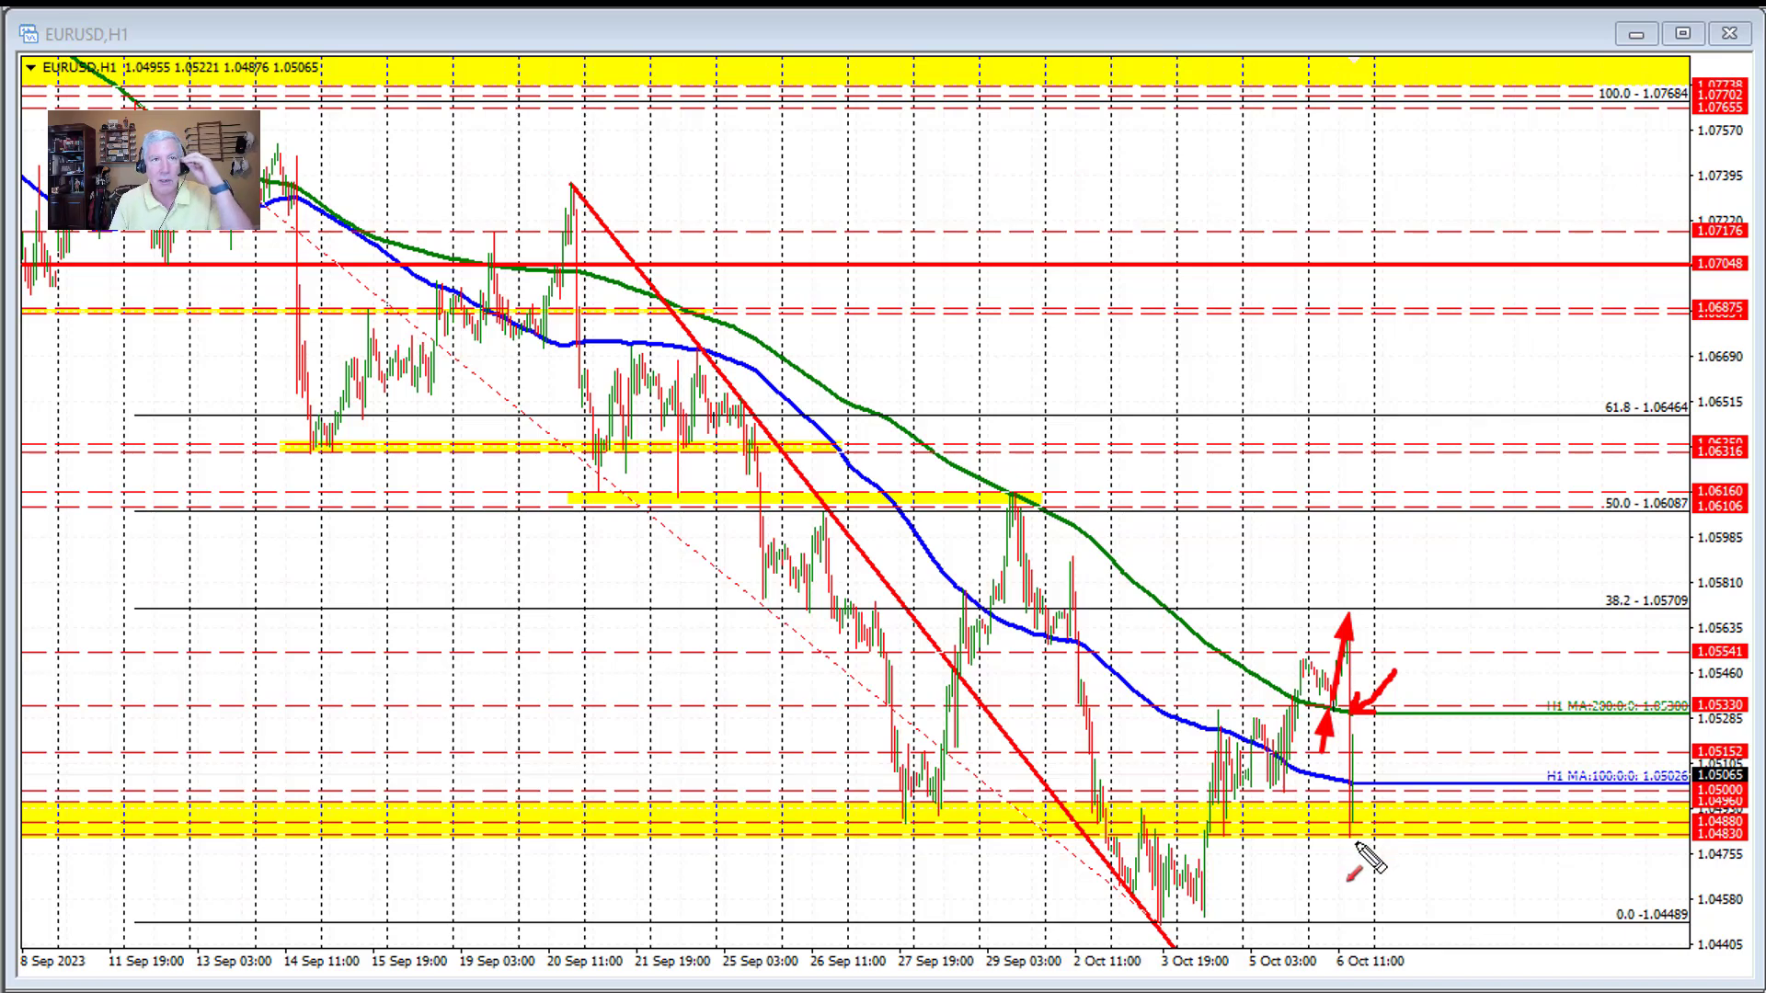
key(Escape)
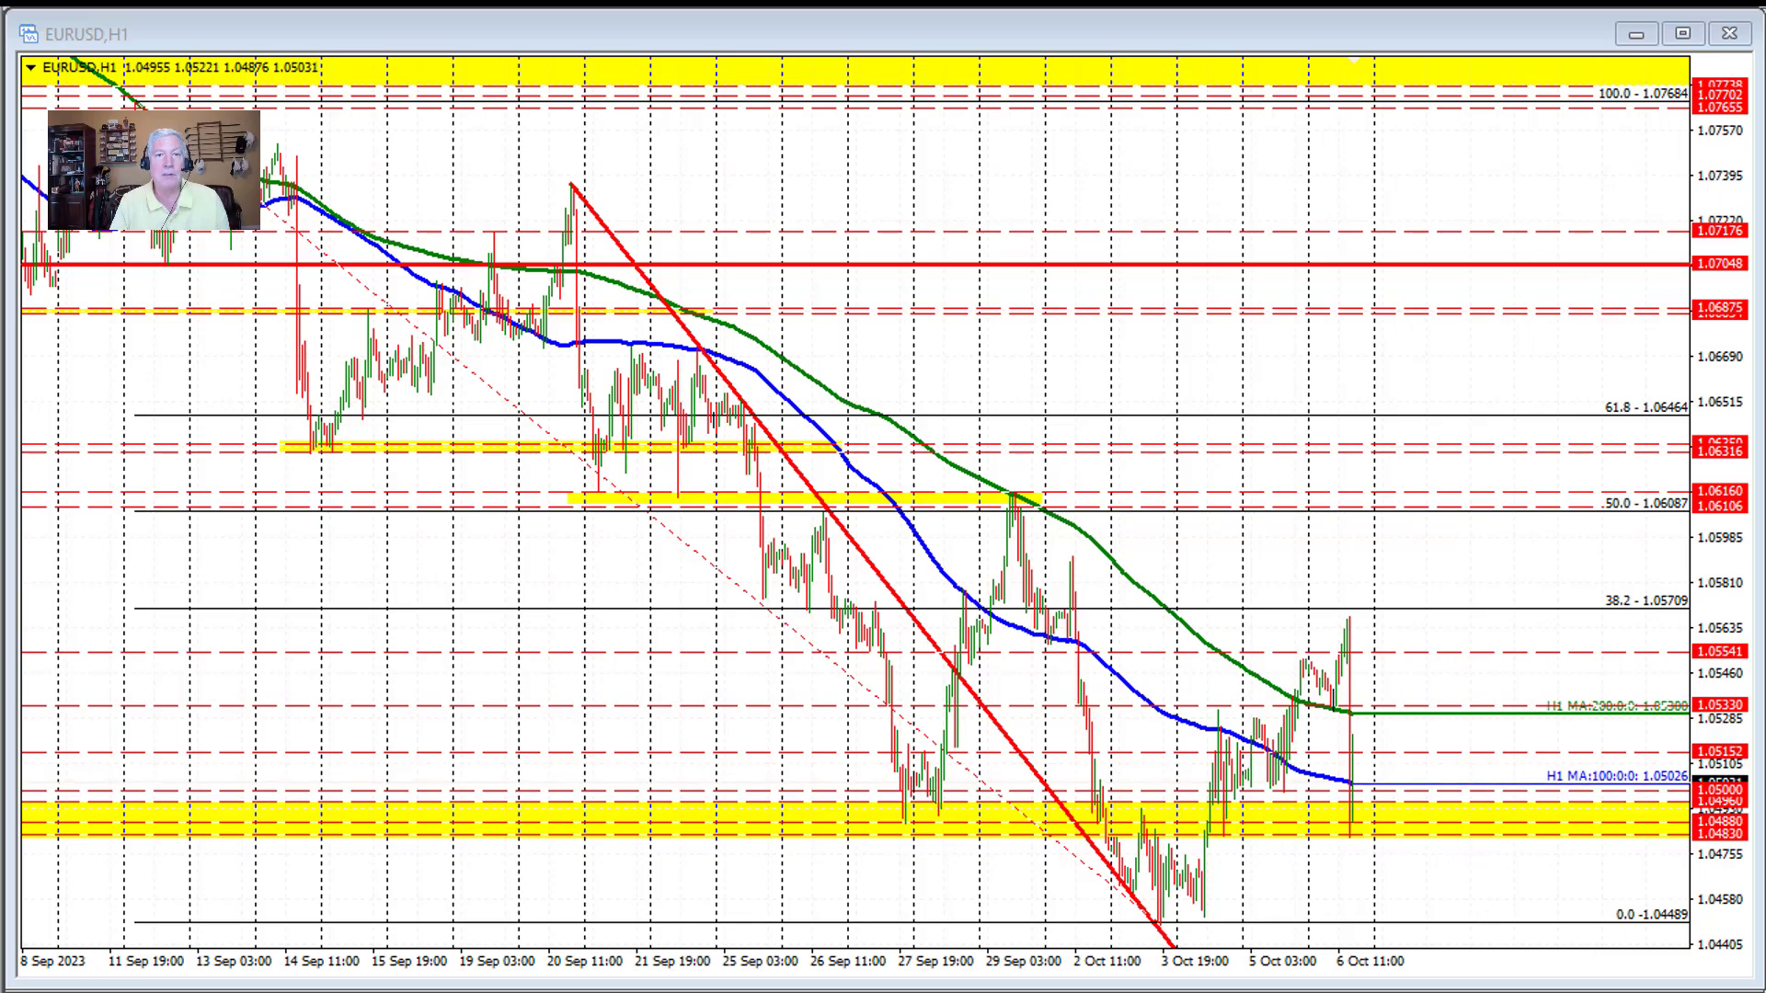
Step: Switch to the USDJPY hourly chart and point an arrow at its moving-average cross
key(ctrl+Tab)
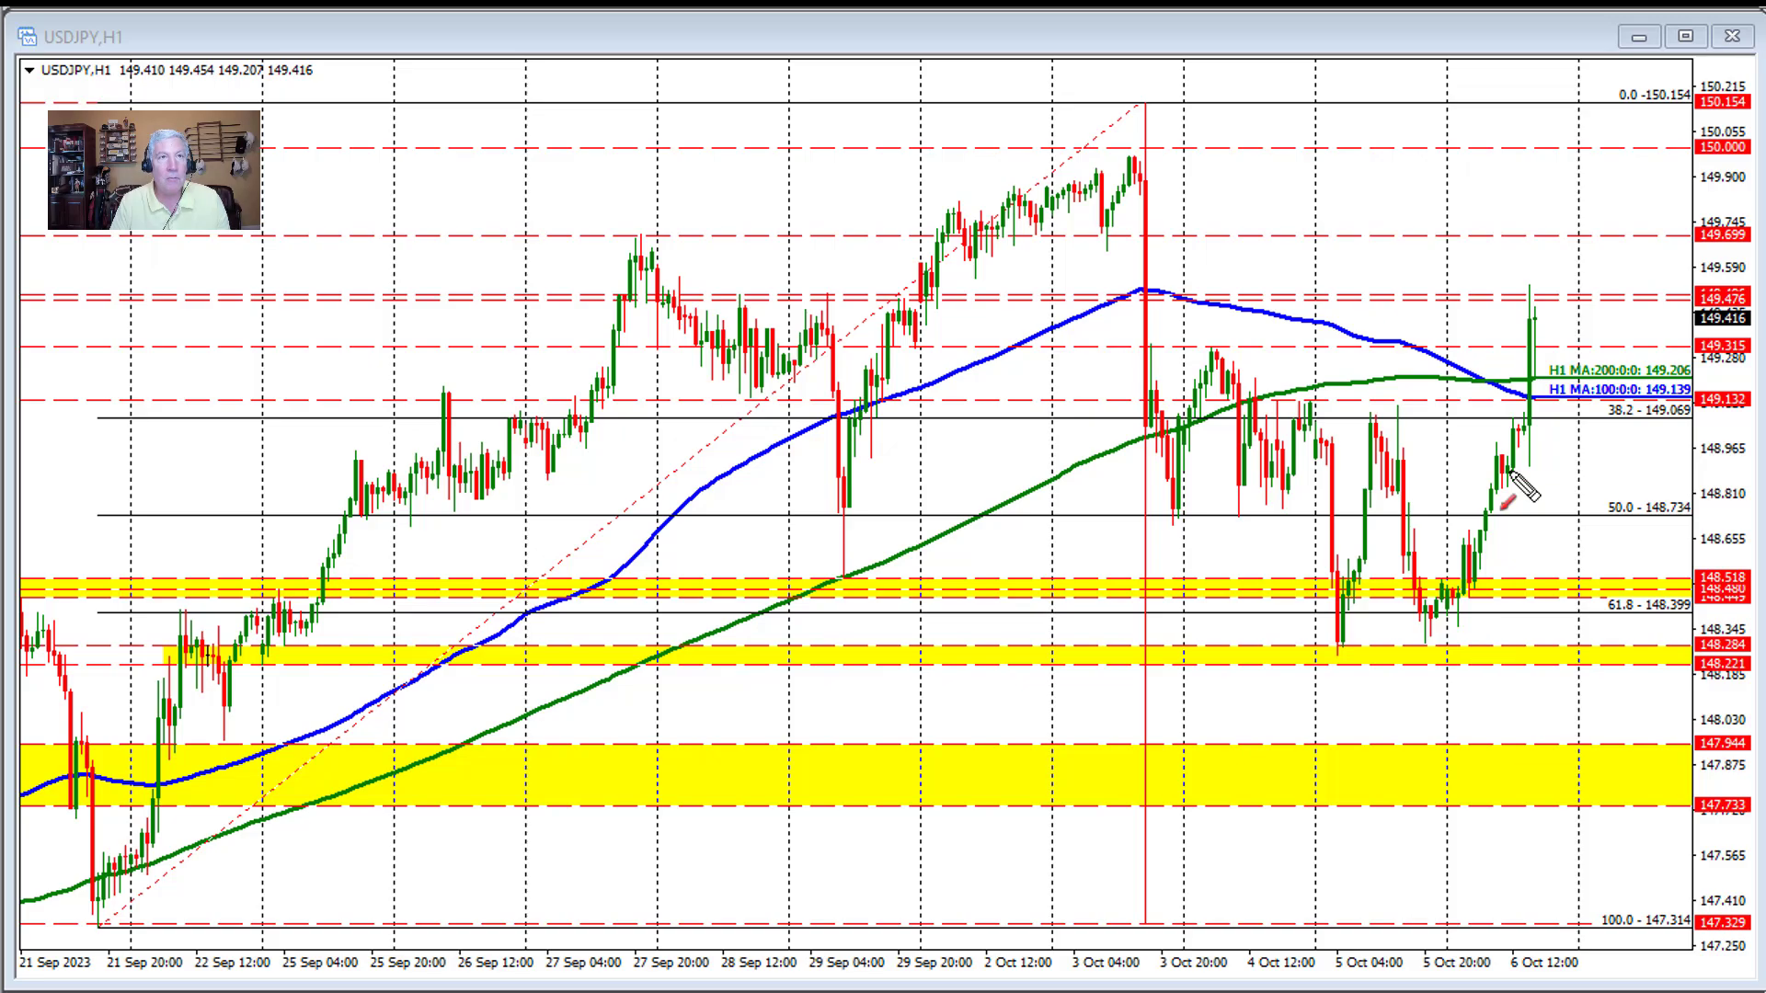
mouse_move(1534, 404)
mouse_down()
mouse_move(1576, 442)
mouse_move(1541, 380)
mouse_move(1563, 386)
mouse_up()
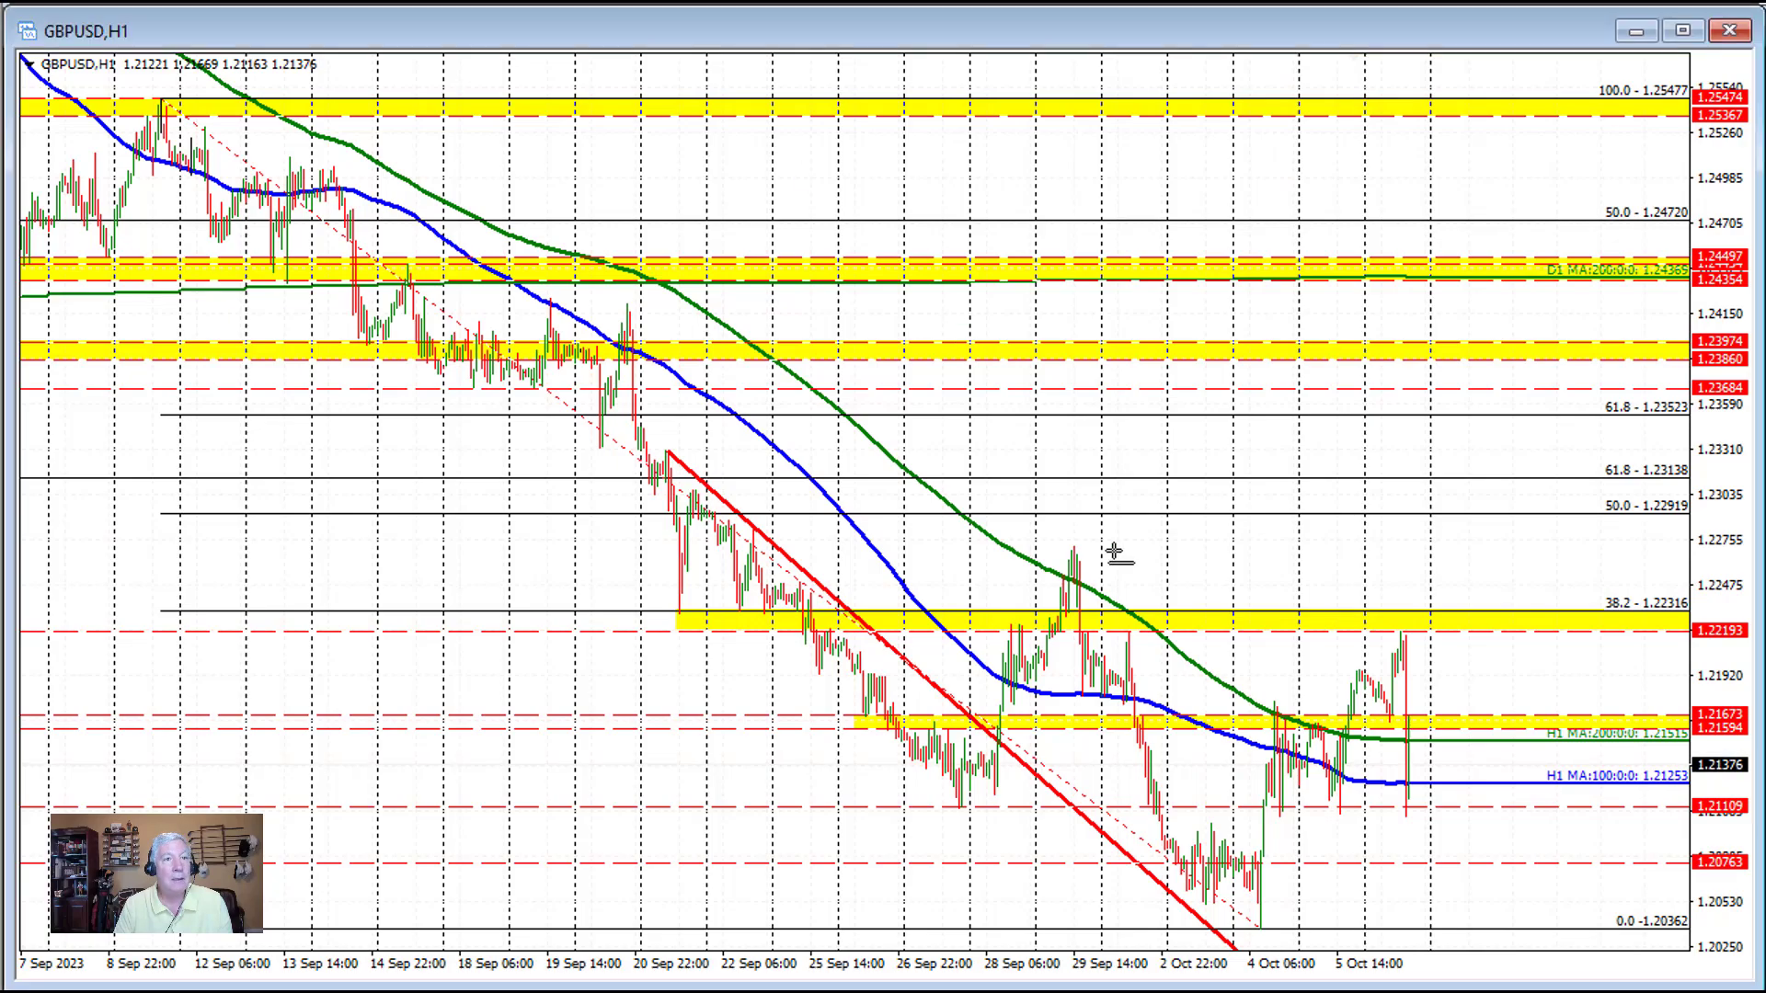
Step: Place a red dashed horizontal line at 1.21056 on the GBPUSD,H1 chart
click(1291, 816)
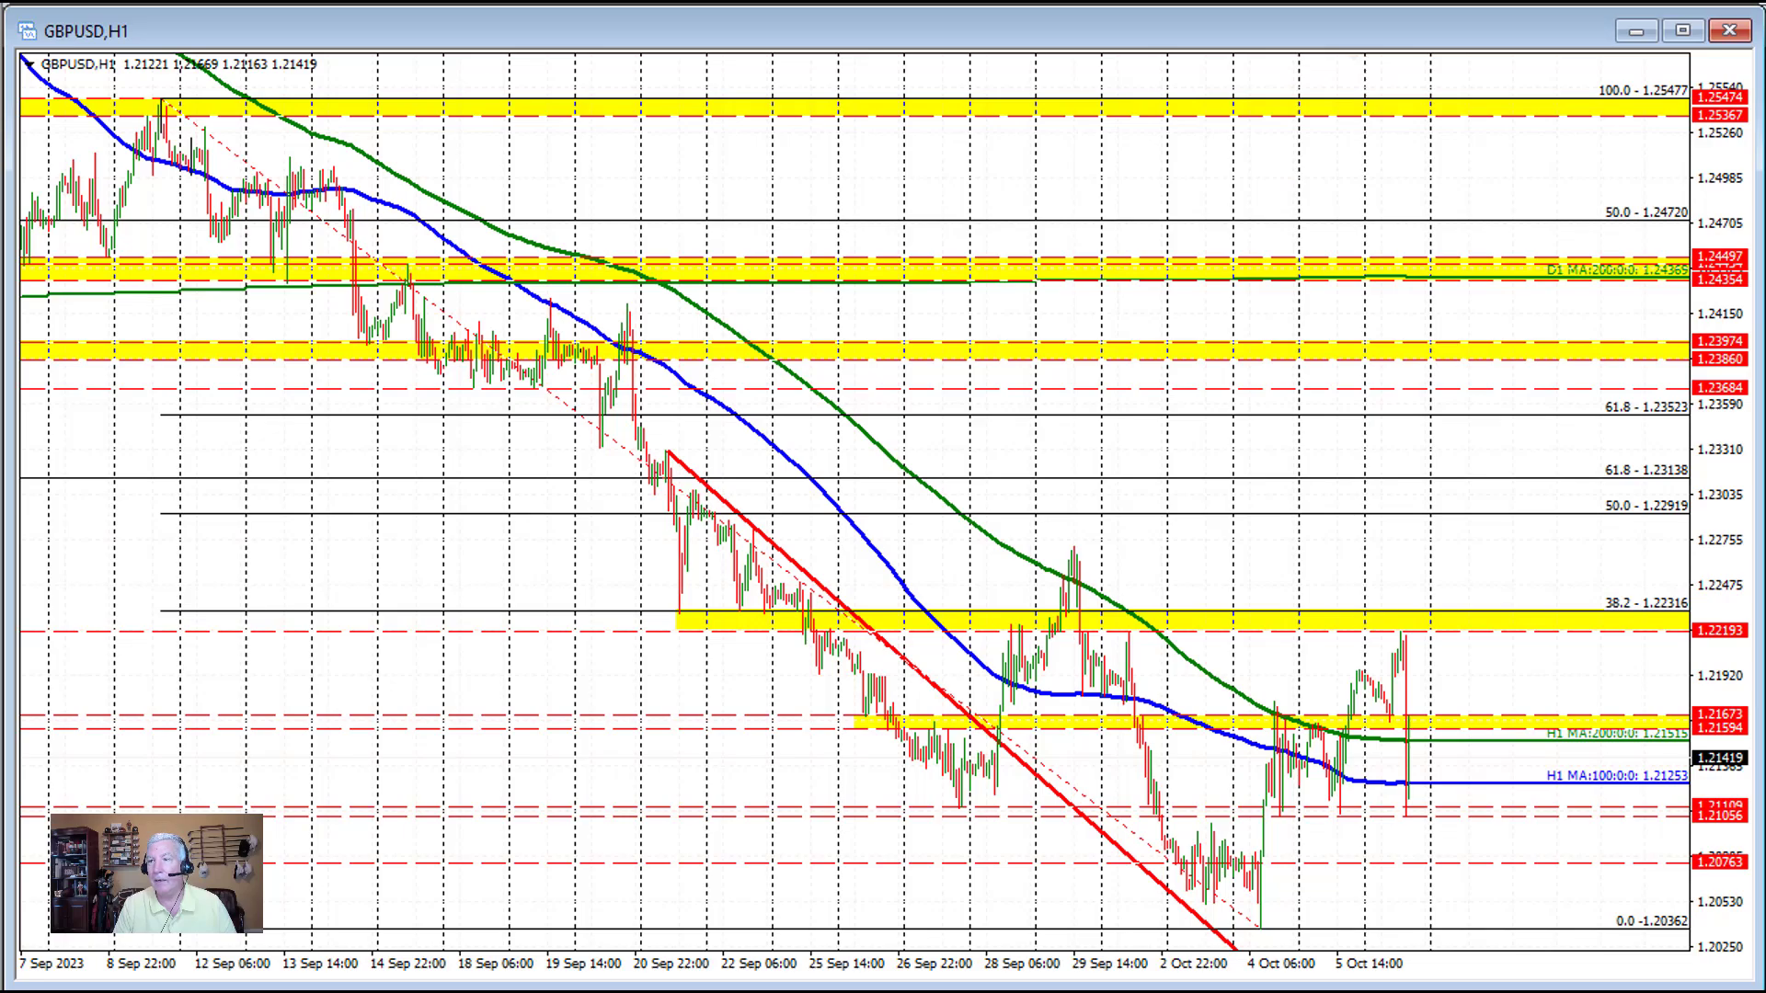
Step: Move from the GBPUSD,H1 window to the USDCAD,H1 chart window with Ctrl+F6
key(ctrl+F6)
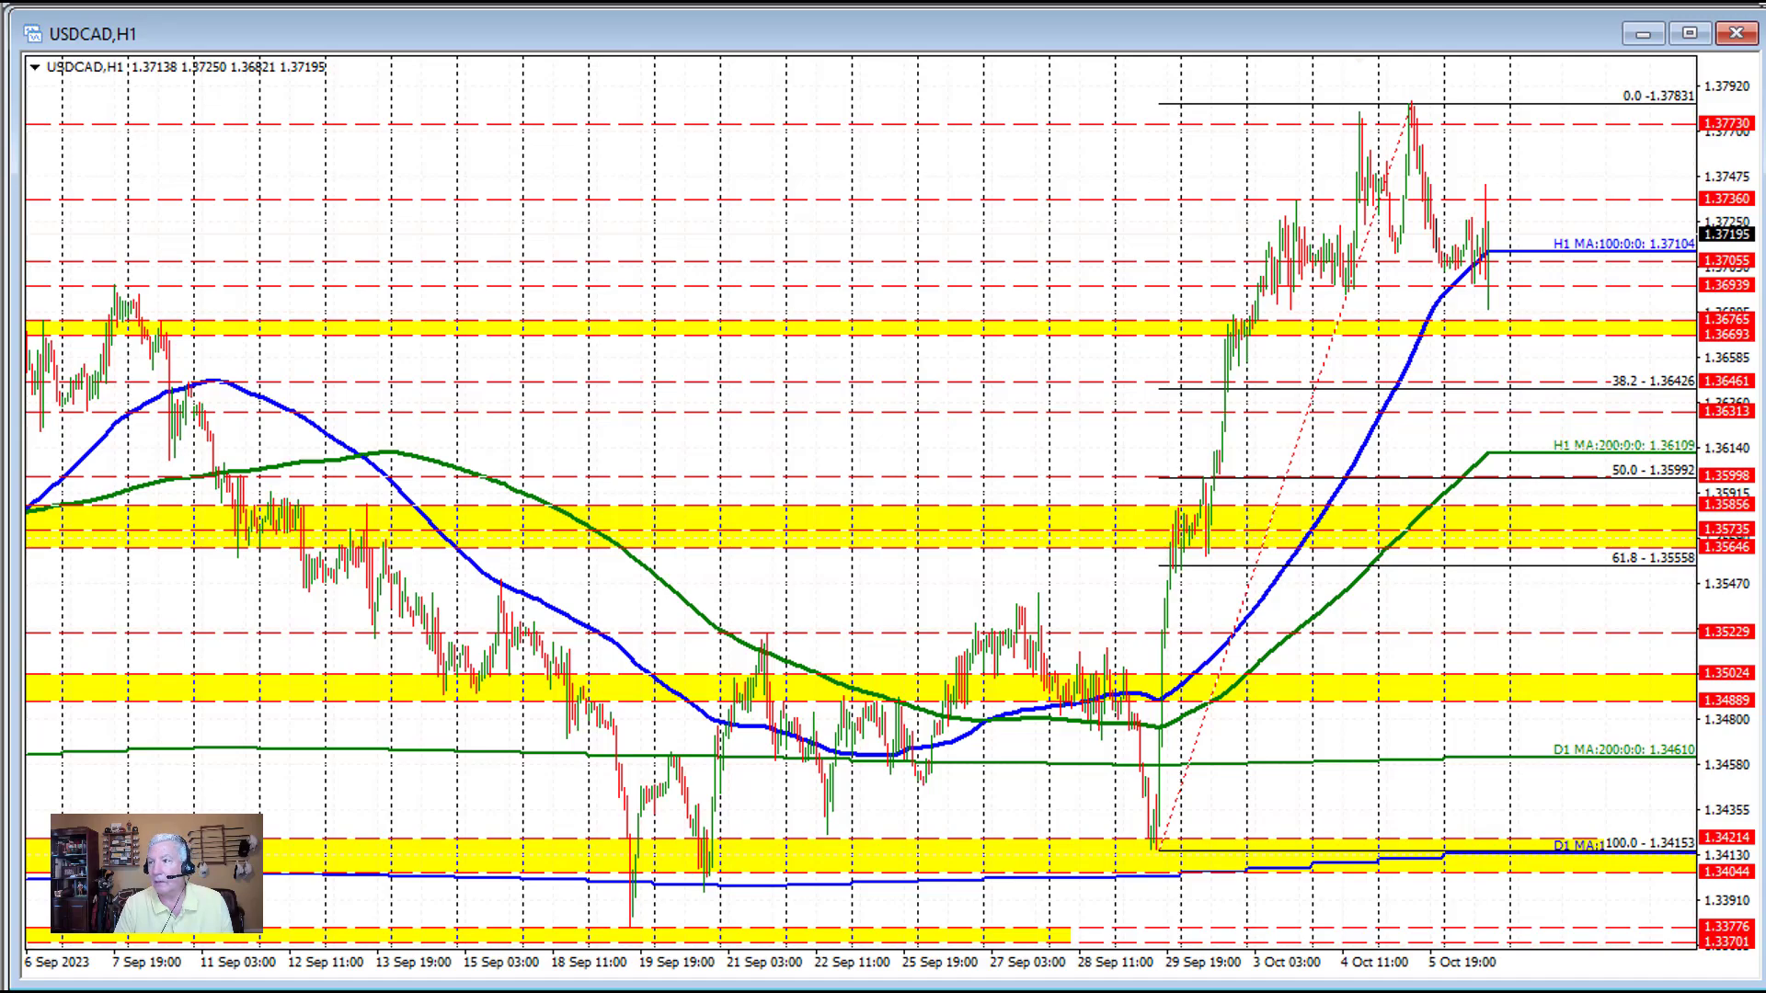
Step: Cycle from the USDCAD,H1 window to the AUDUSD,H1 chart with Ctrl+Tab
key(ctrl+Tab)
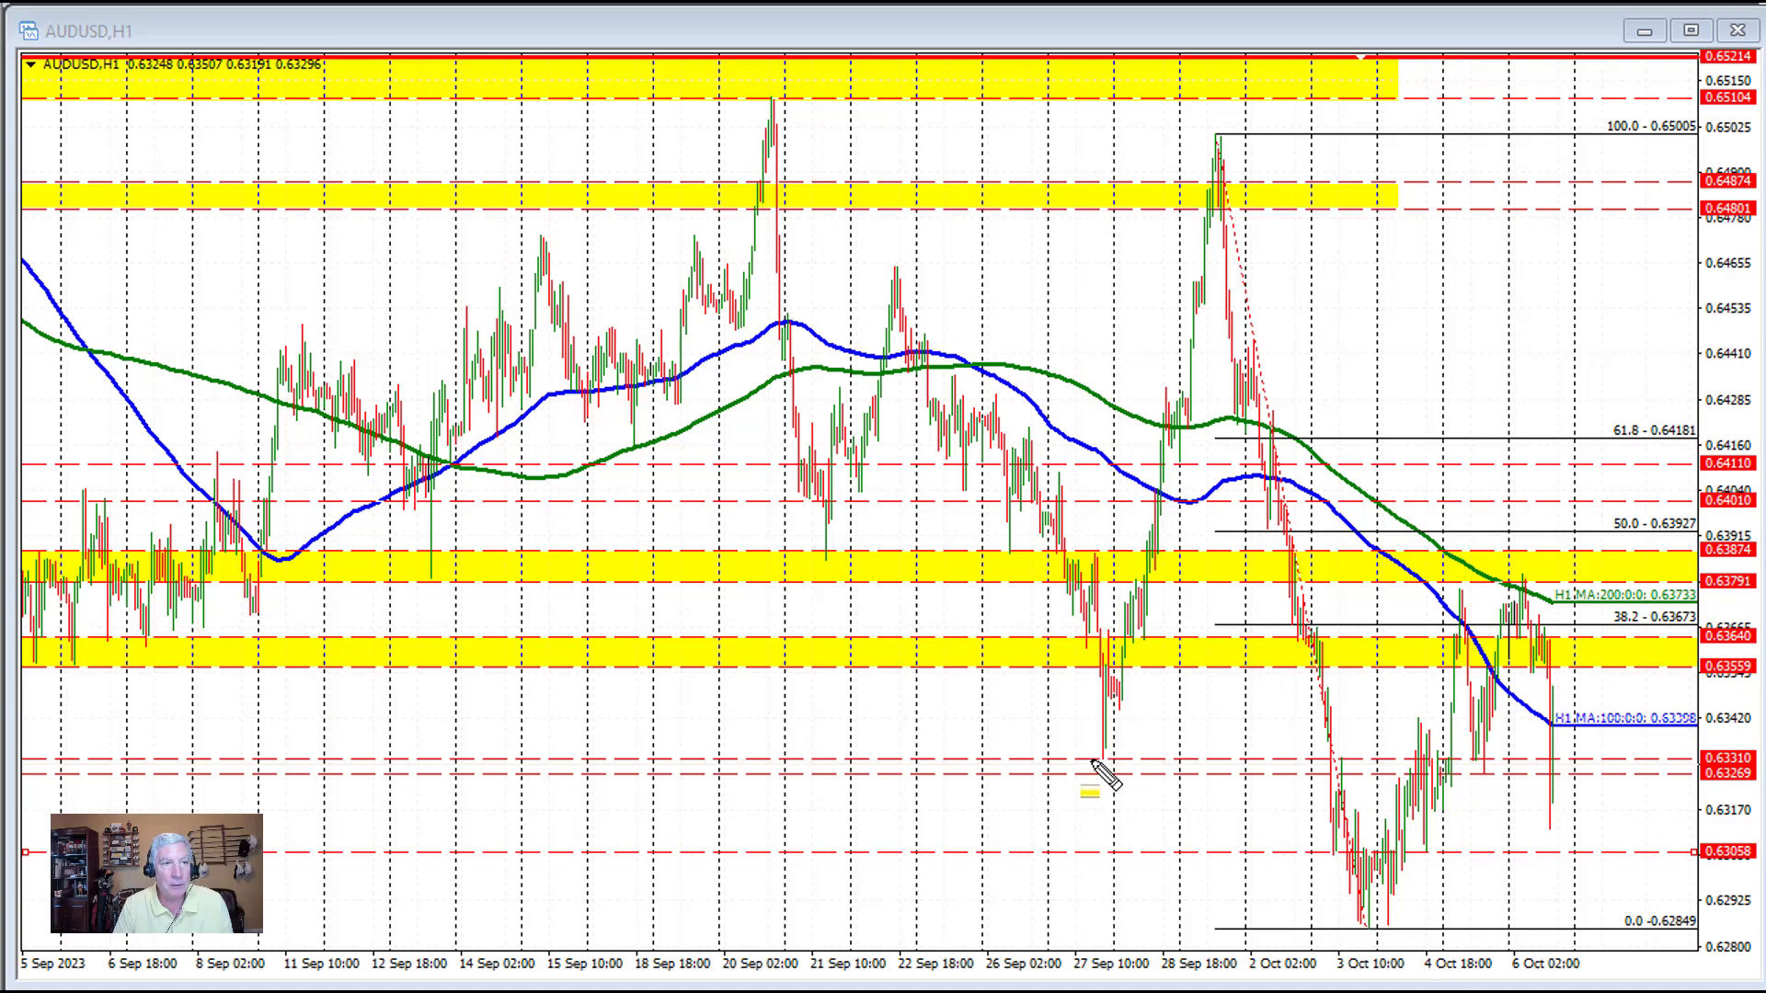
Step: Shade a yellow 0.6327–0.6331 band from the 27 Sep low and point an arrow at it
drag(1093, 757, 1692, 774)
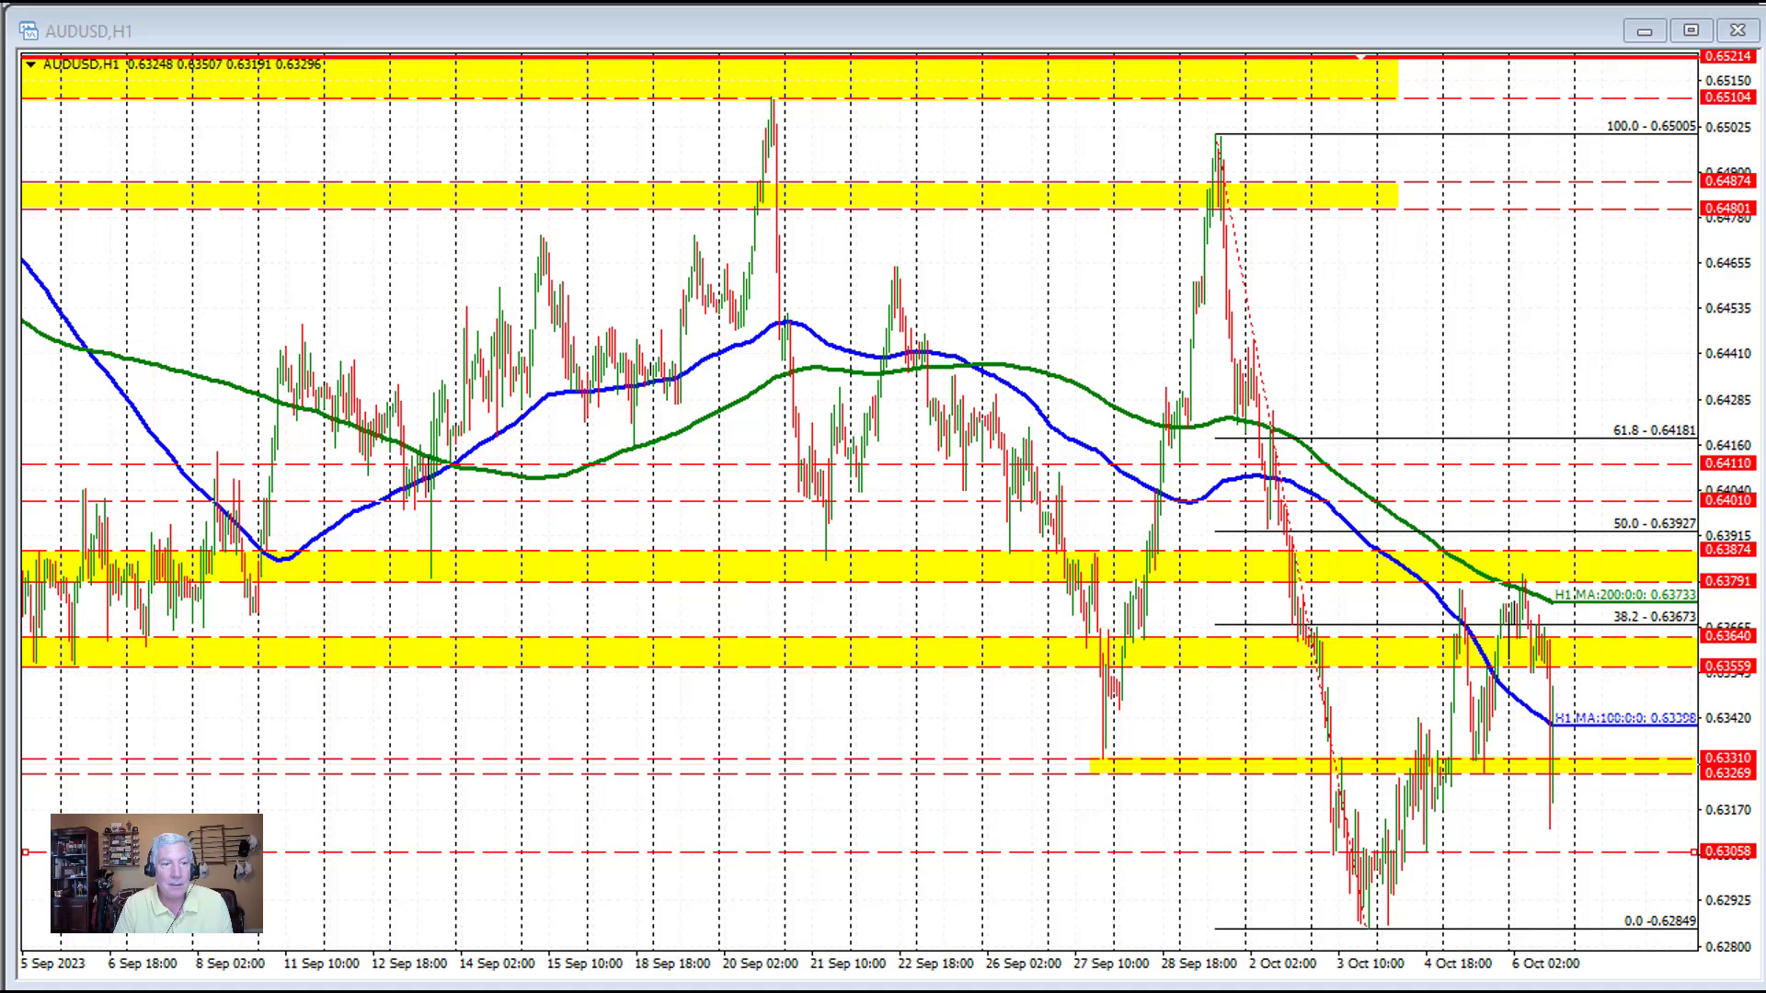
drag(1624, 761, 1565, 763)
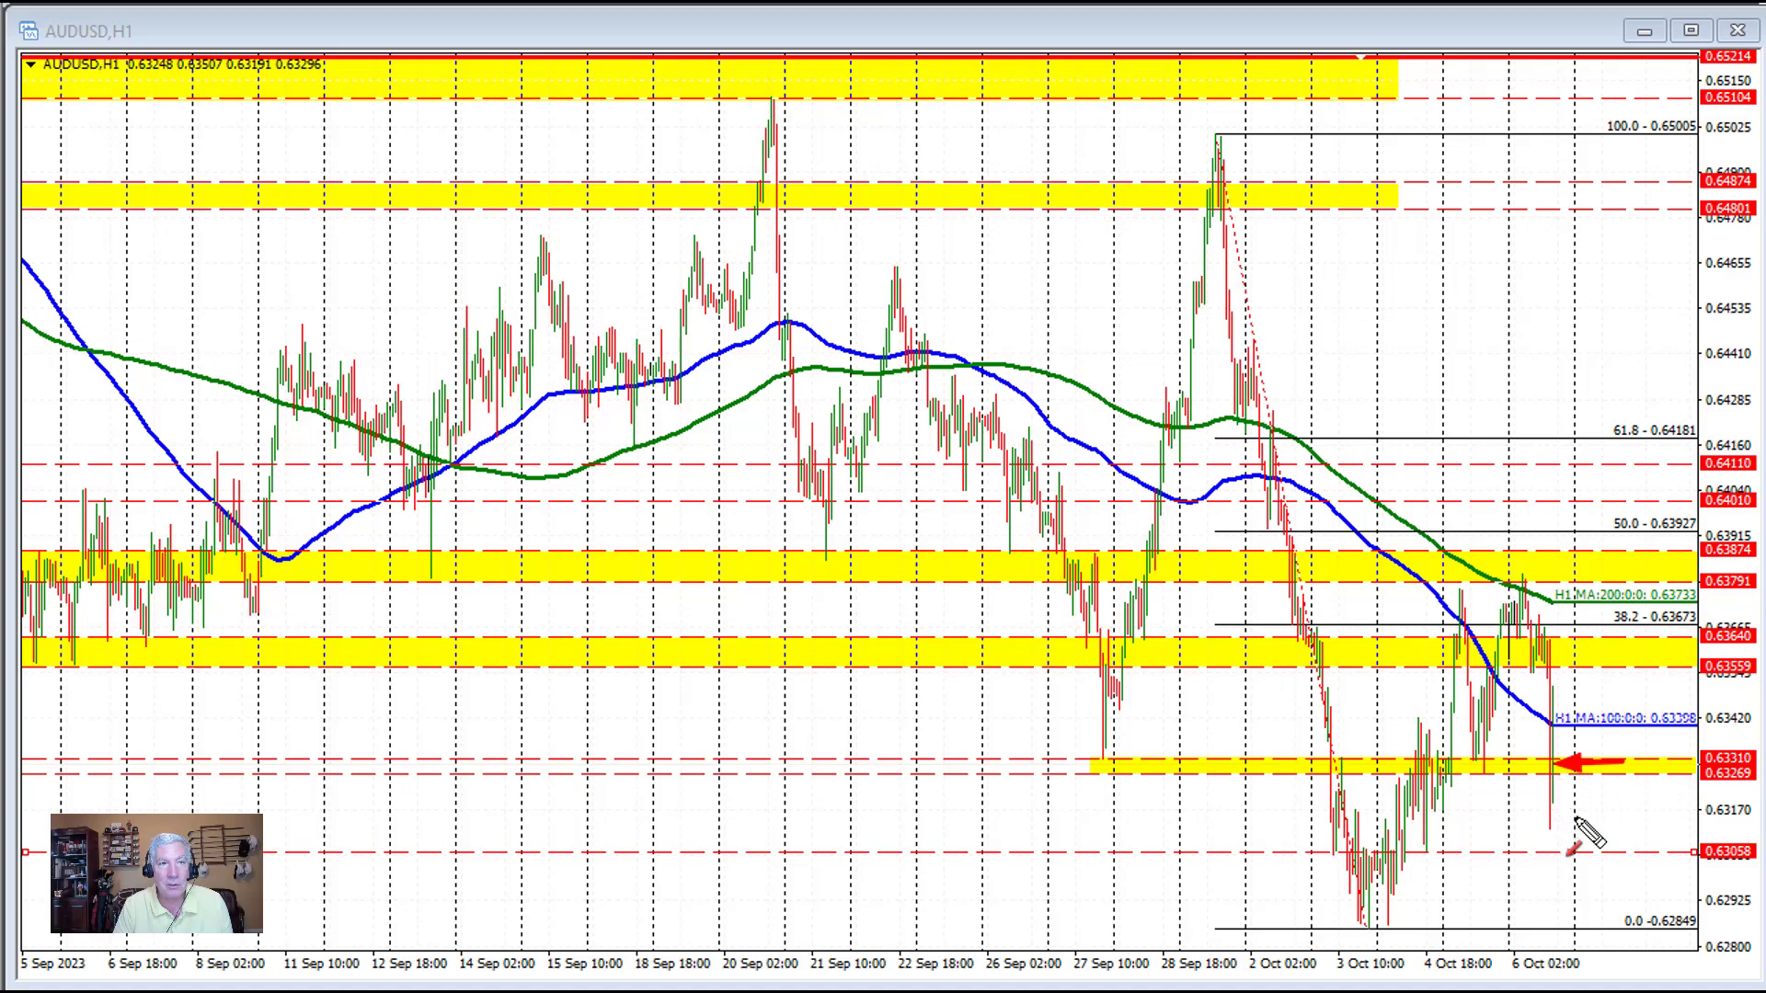
Step: Point arrows at the 0.63058 level, 3 Oct low and 100-hour MA, then switch to NZDUSD,H1
drag(1482, 843, 1432, 850)
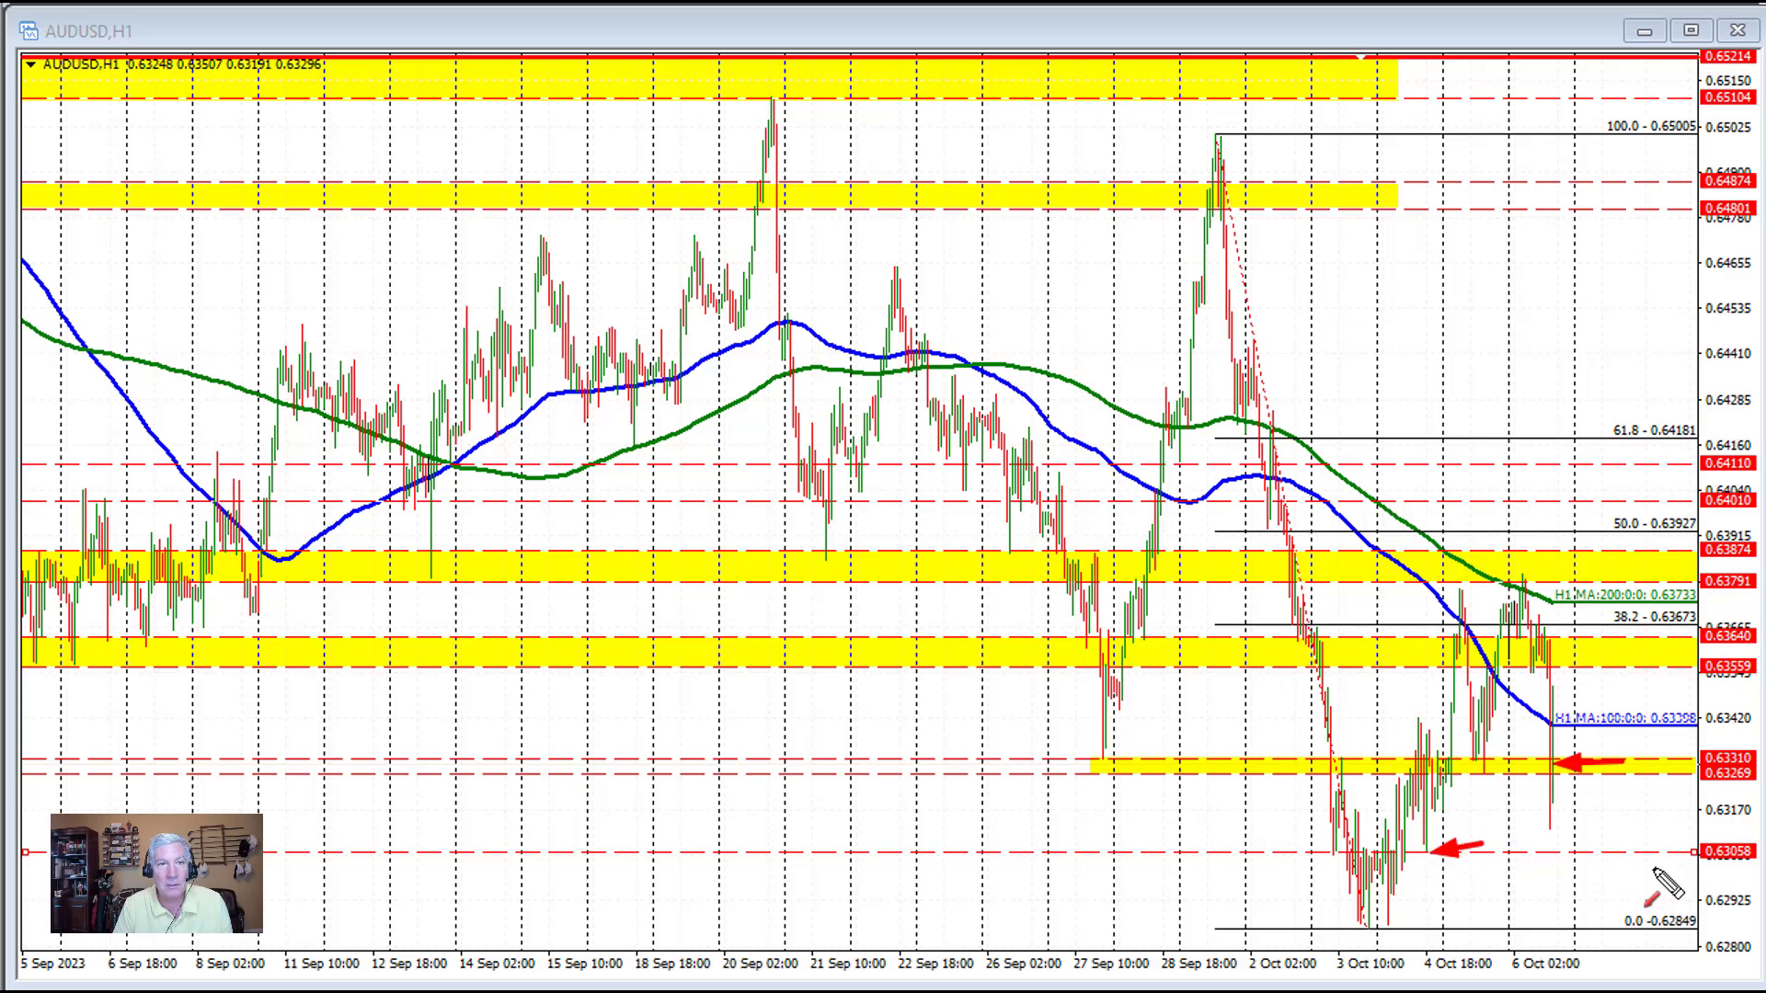
mouse_move(1453, 910)
mouse_down()
mouse_move(1355, 928)
mouse_move(1376, 924)
mouse_up()
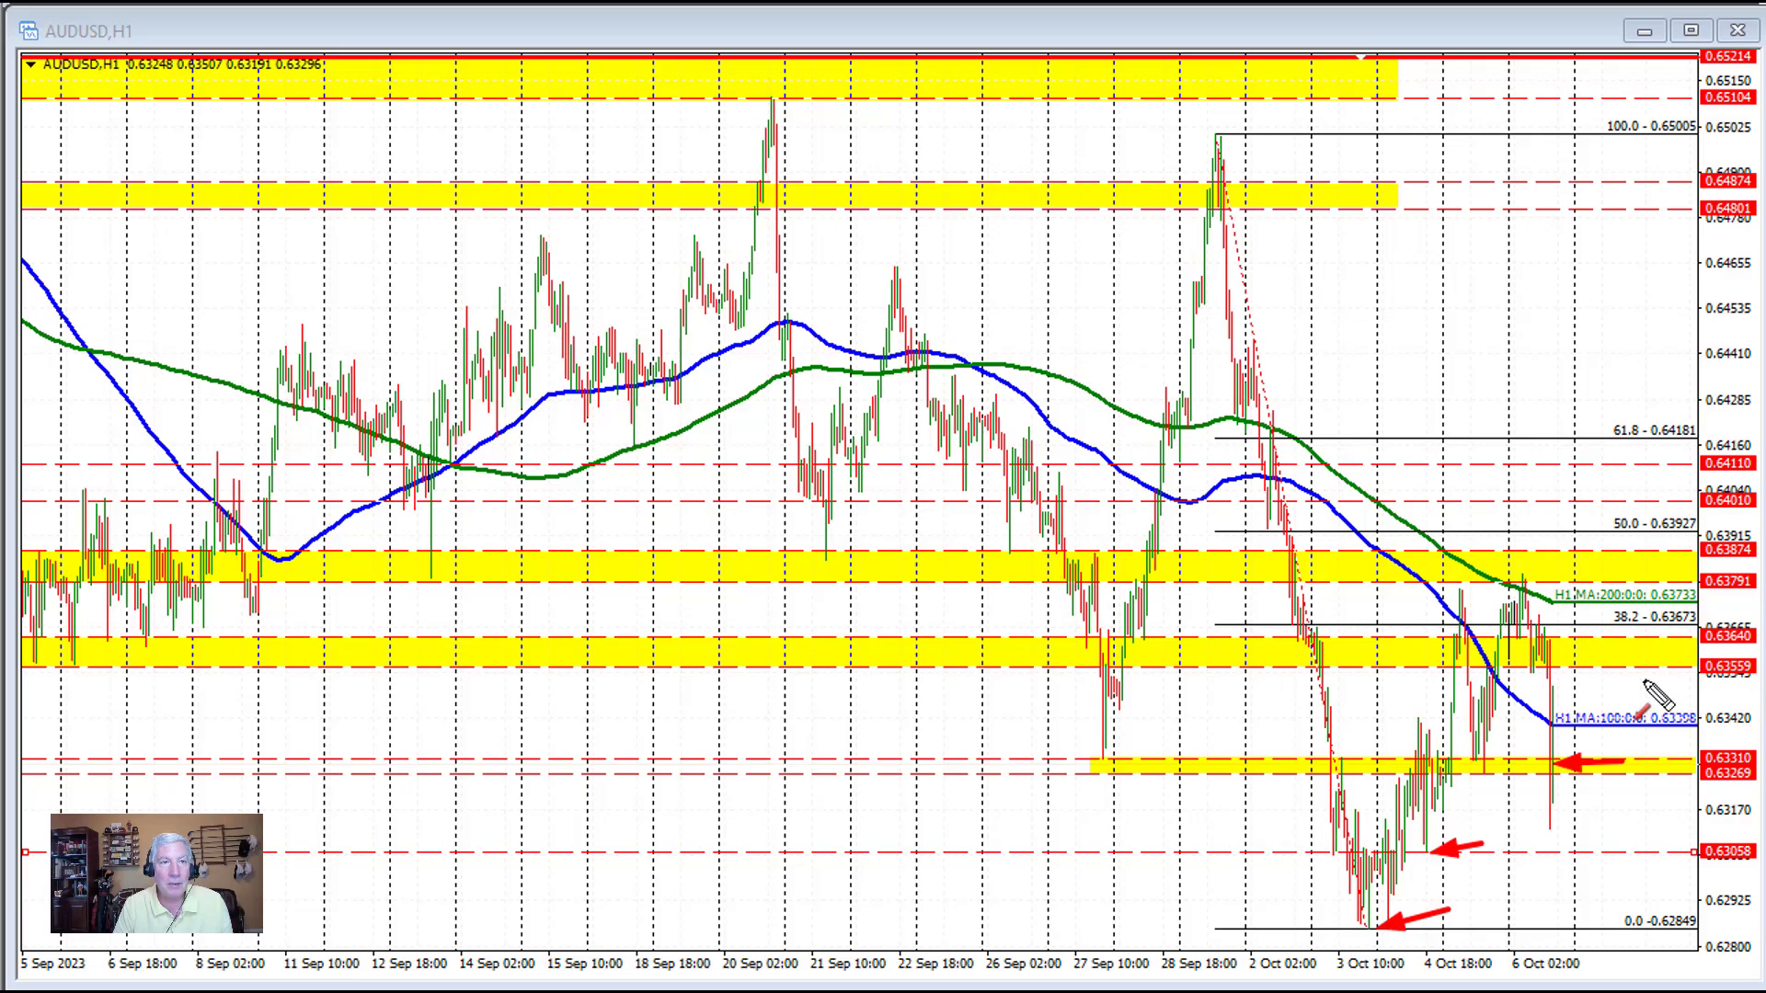
drag(1605, 685, 1554, 727)
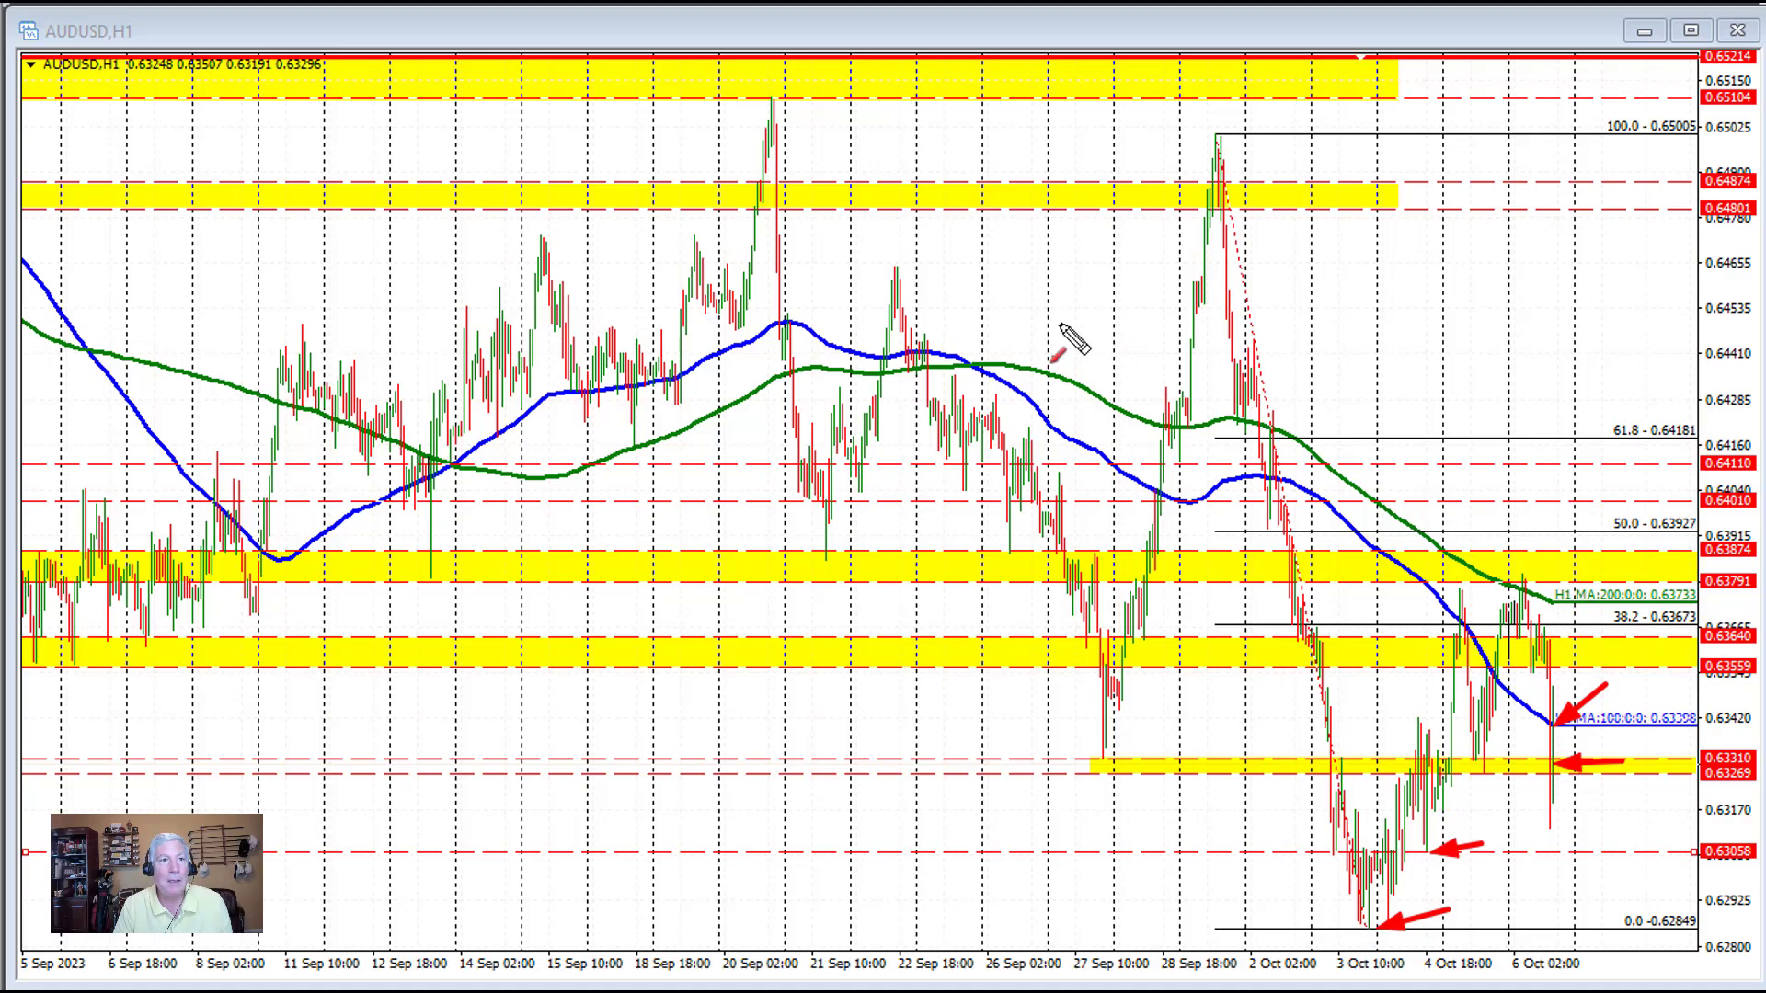
key(ctrl+F6)
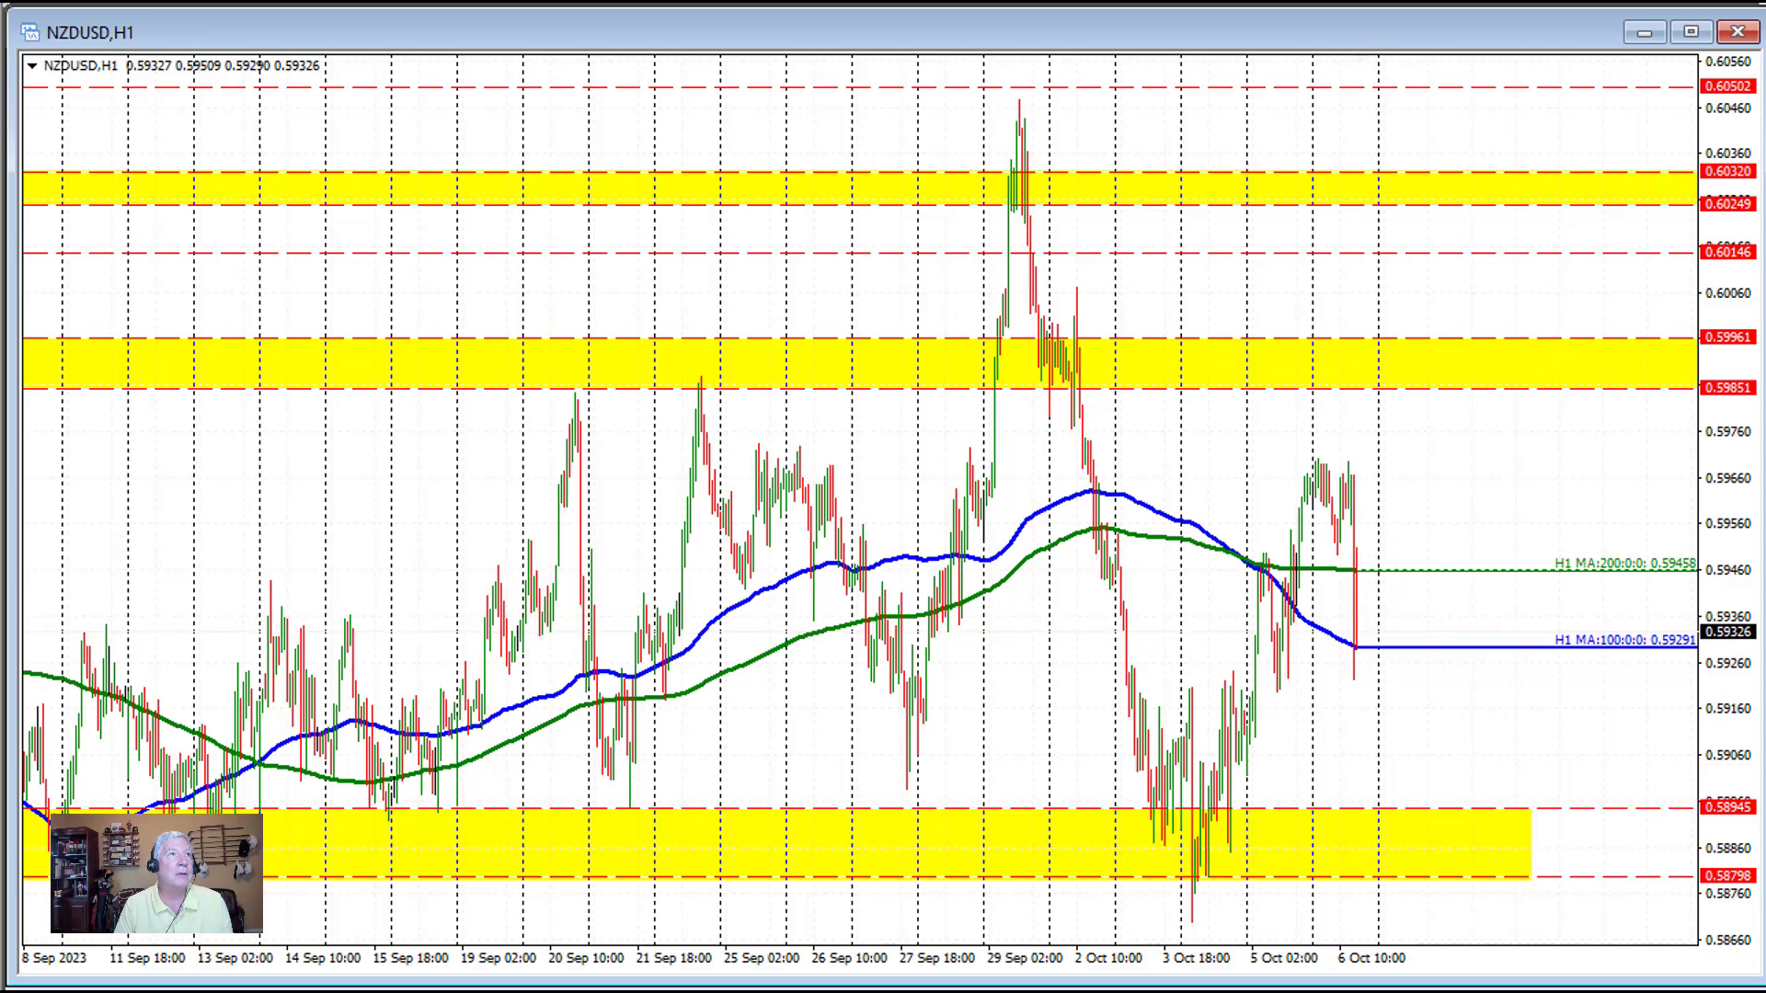
Step: Change NZDUSD to the H4 timeframe and draw red horizontal lines at 0.6032 and 0.58798
text(H4)
key(Return)
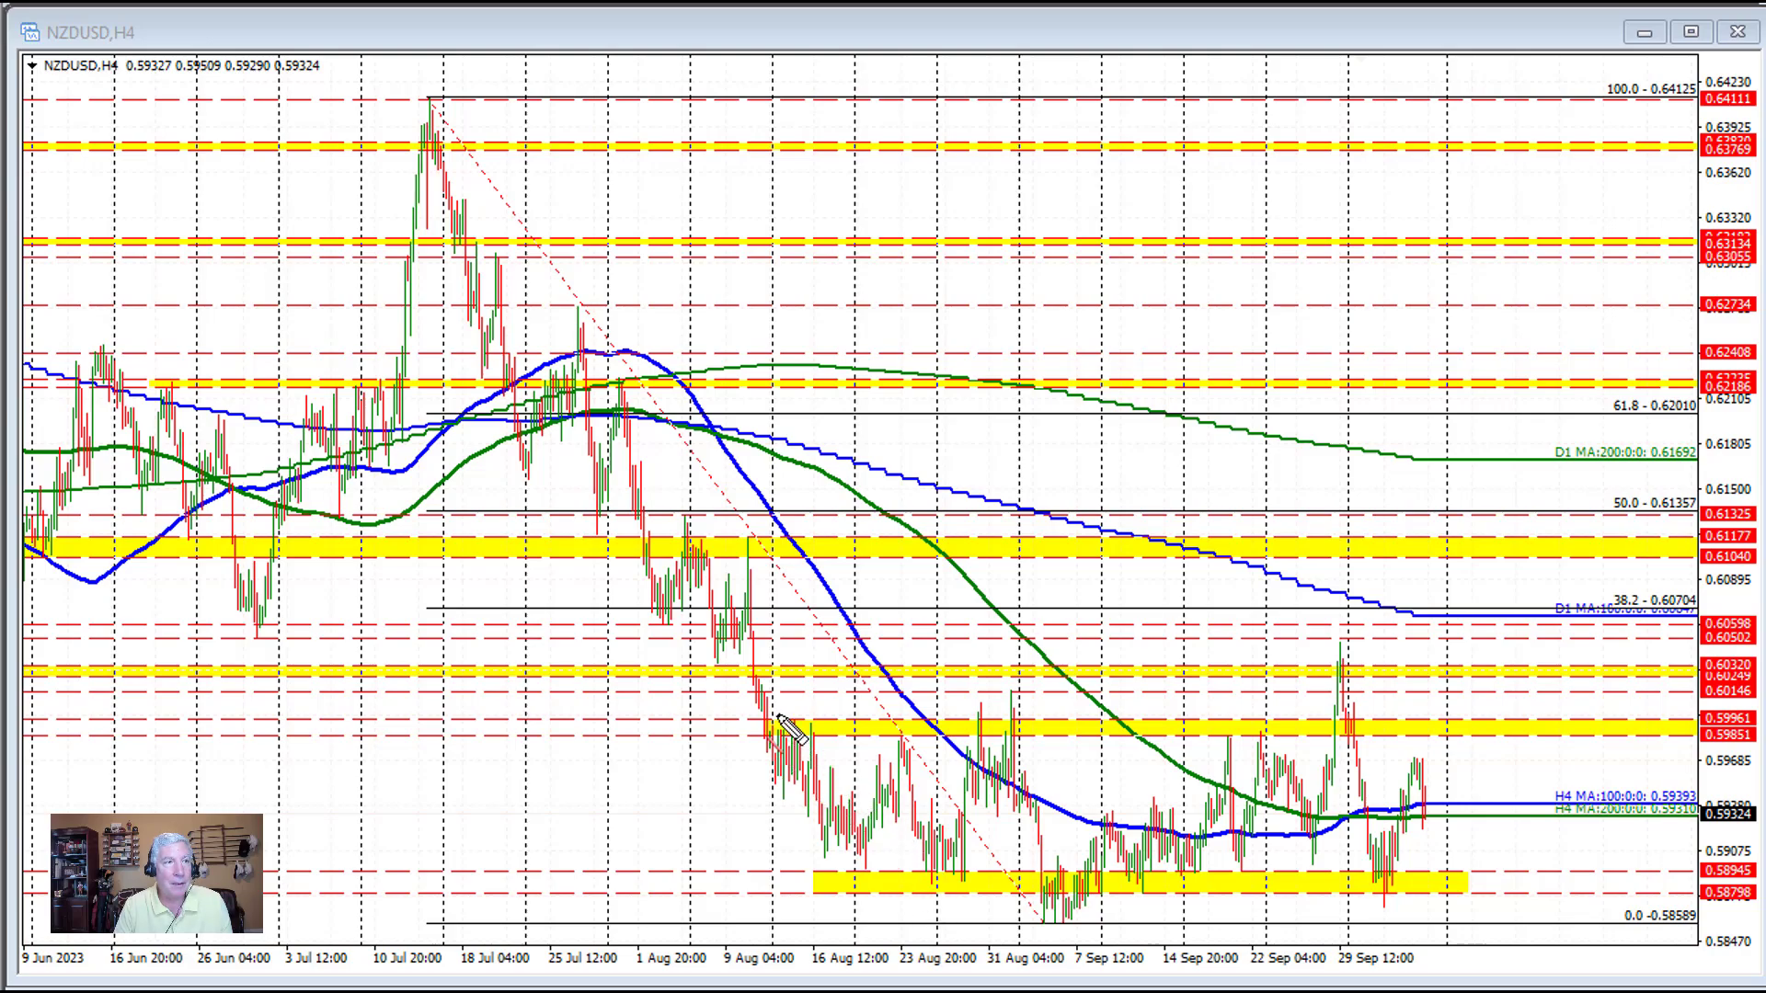
drag(695, 662, 1693, 665)
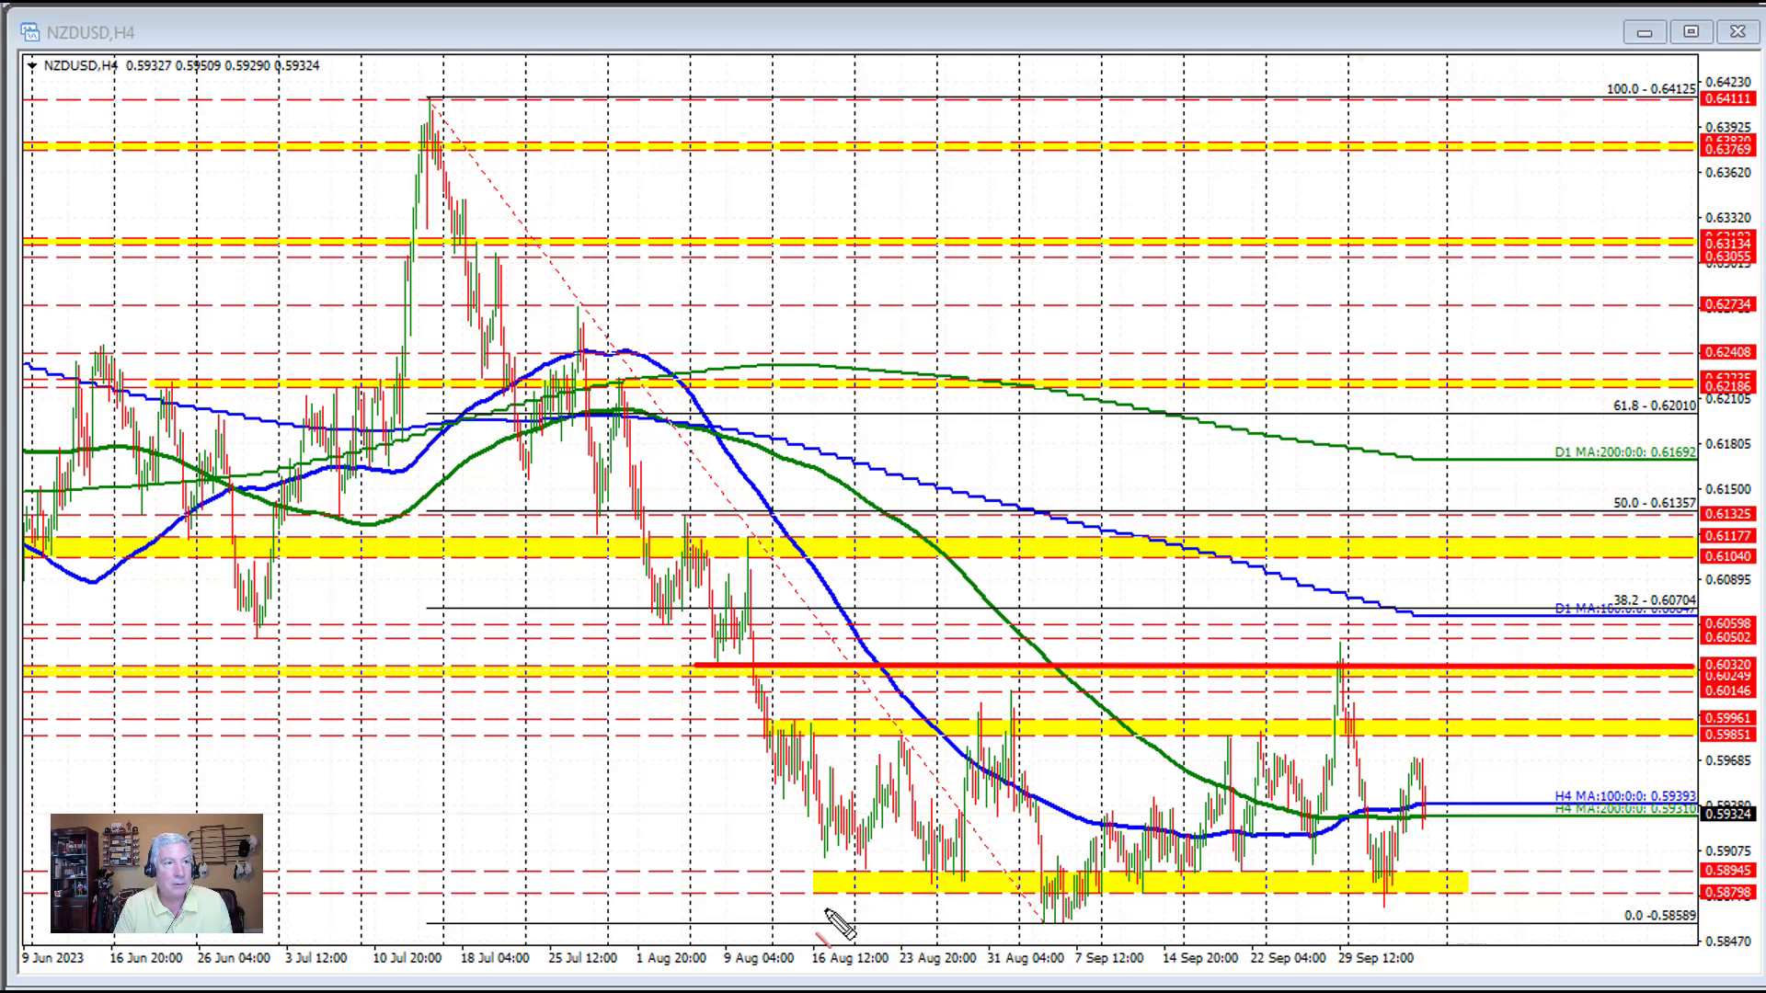
drag(783, 892, 1698, 907)
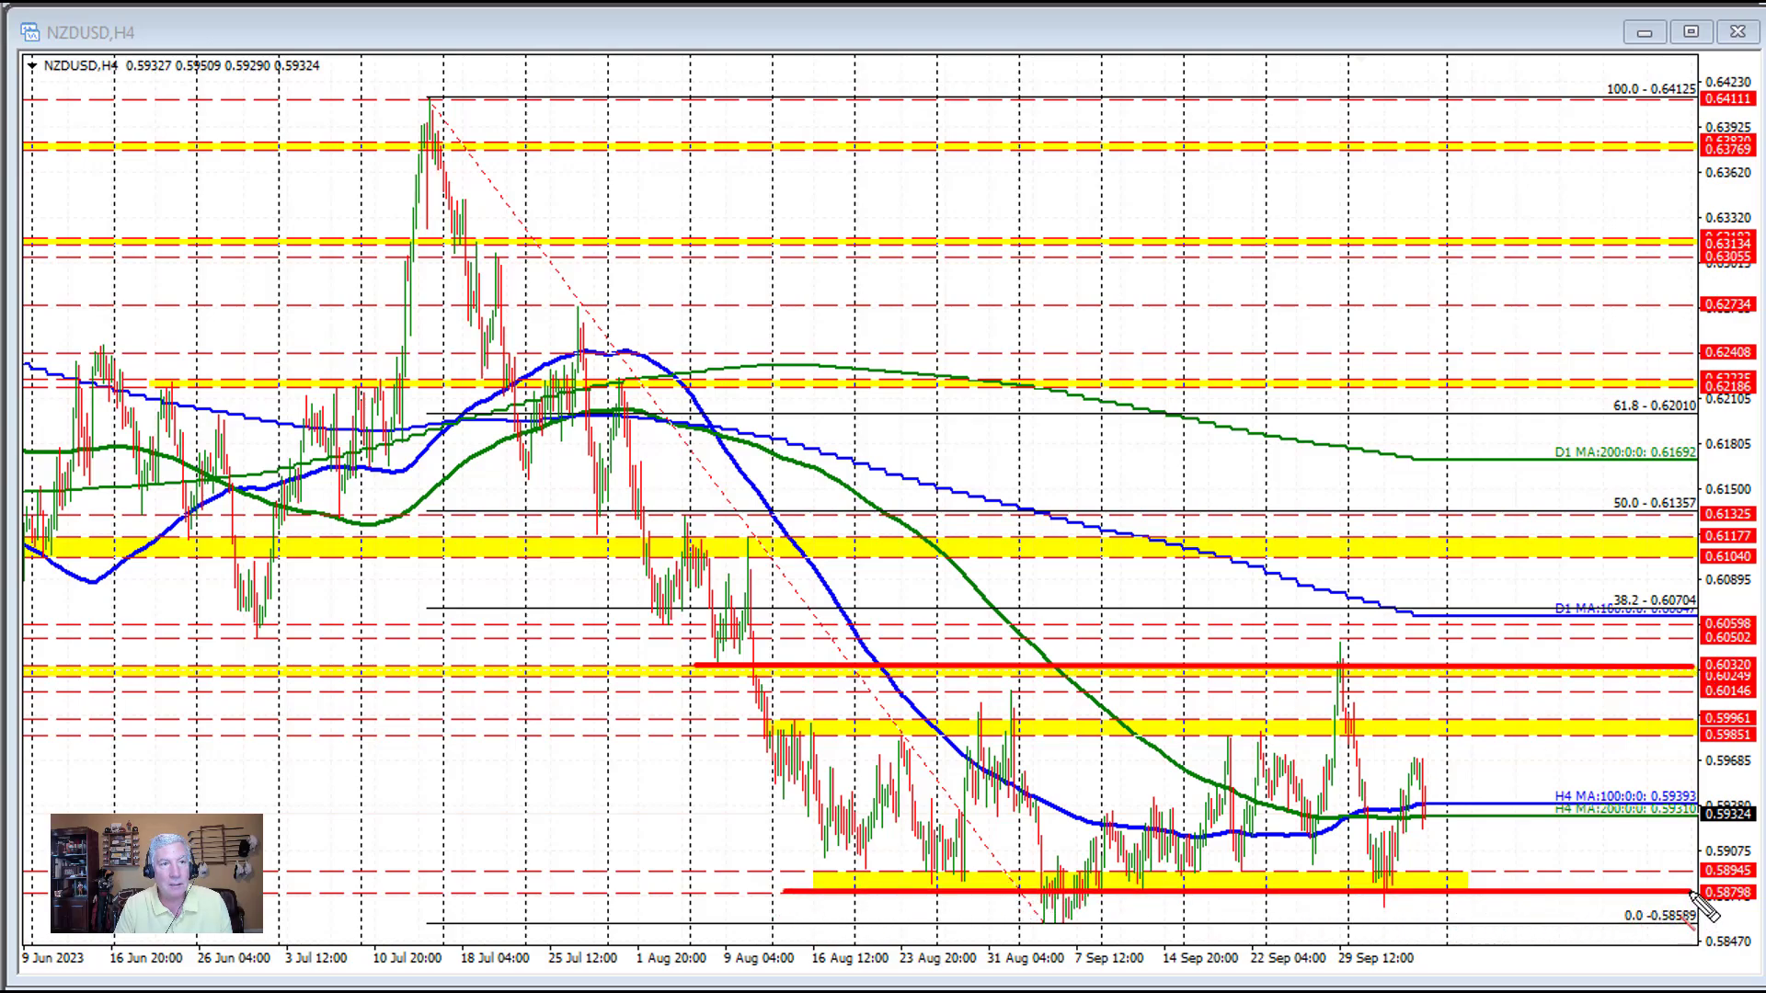